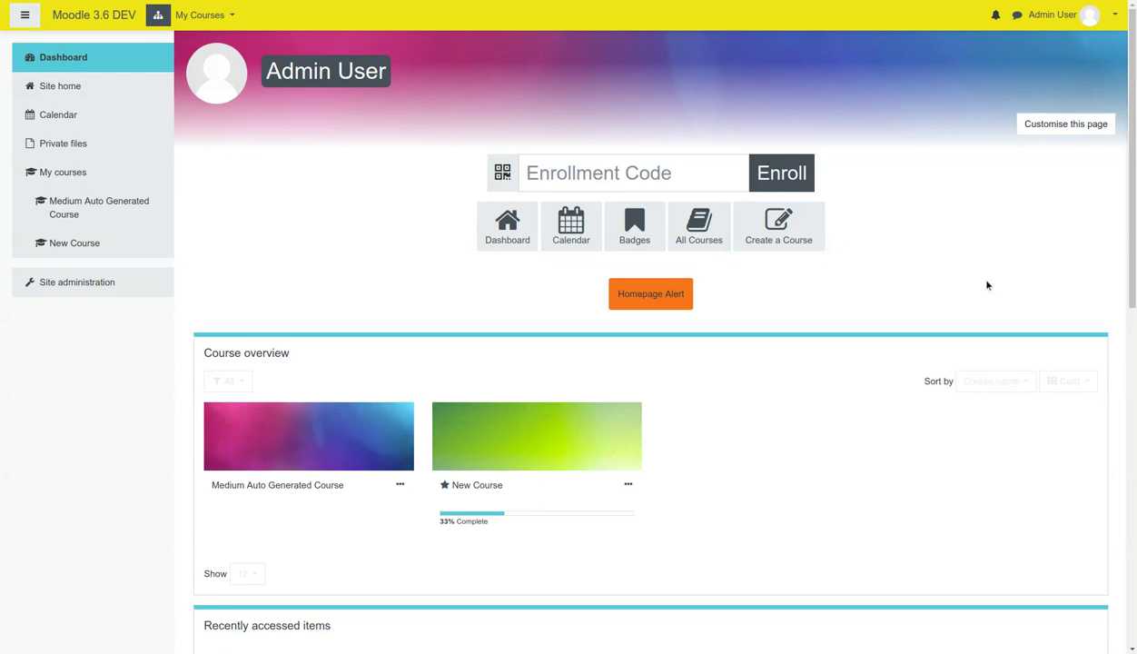
Scroll down the dashboard to the Recently accessed items and courses blocks.
{"action": "scroll", "coordinate": [926, 282], "scroll_direction": "down", "scroll_amount": 3}
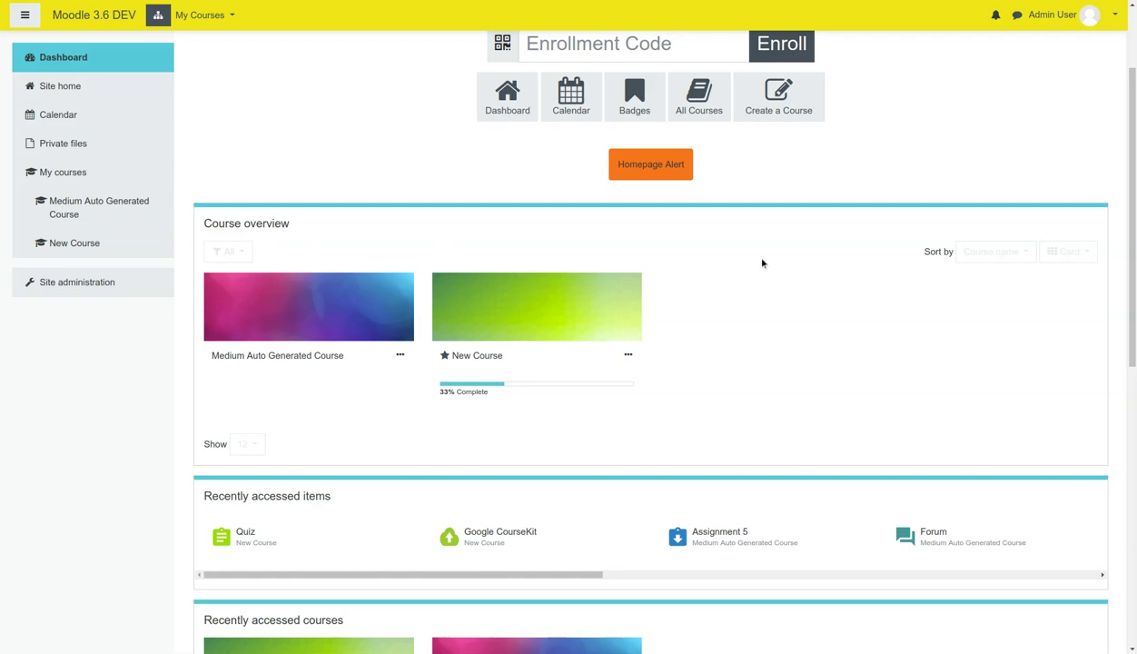
{"action": "left_click", "coordinate": [235, 255]}
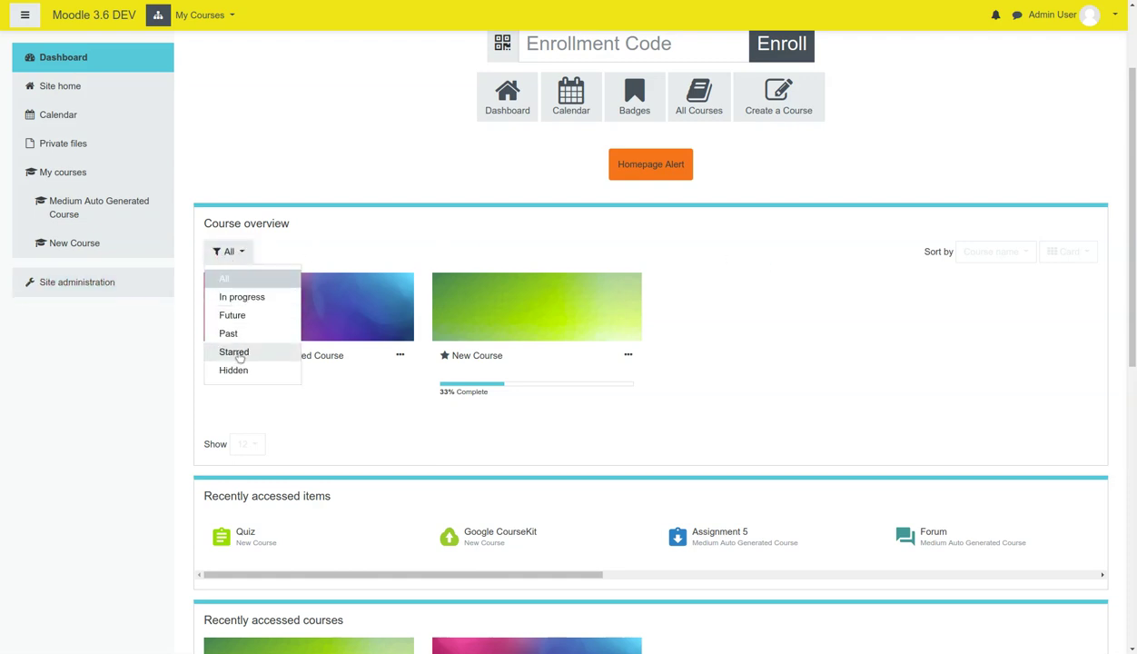
{"action": "left_click", "coordinate": [358, 240]}
{"action": "left_click", "coordinate": [400, 359]}
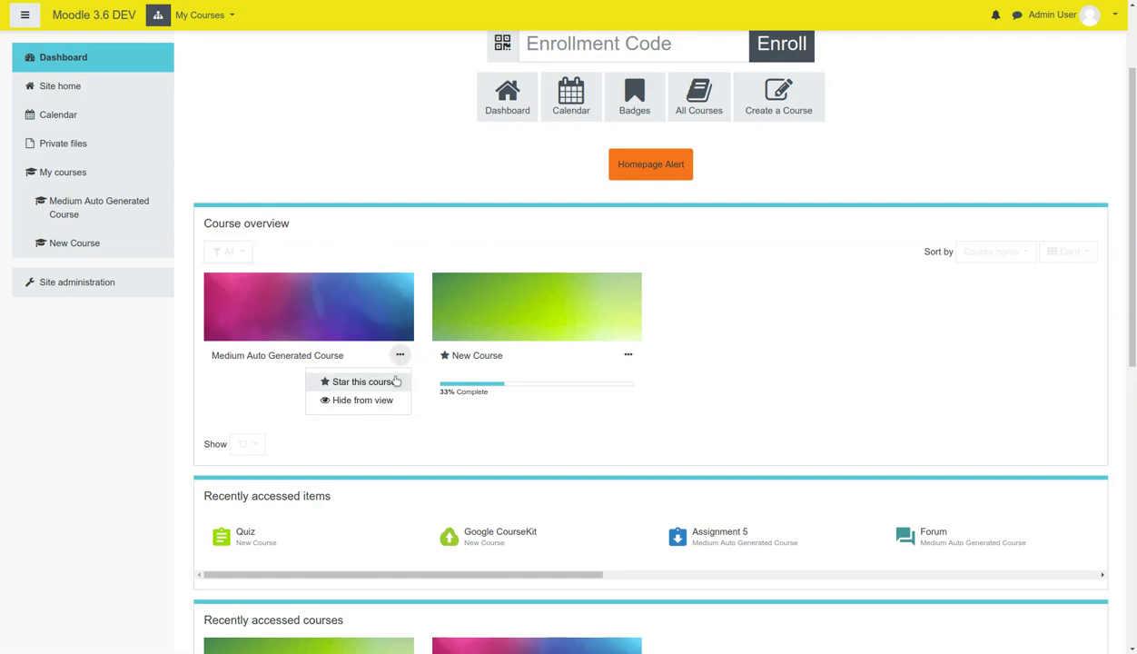
{"action": "left_click", "coordinate": [590, 433]}
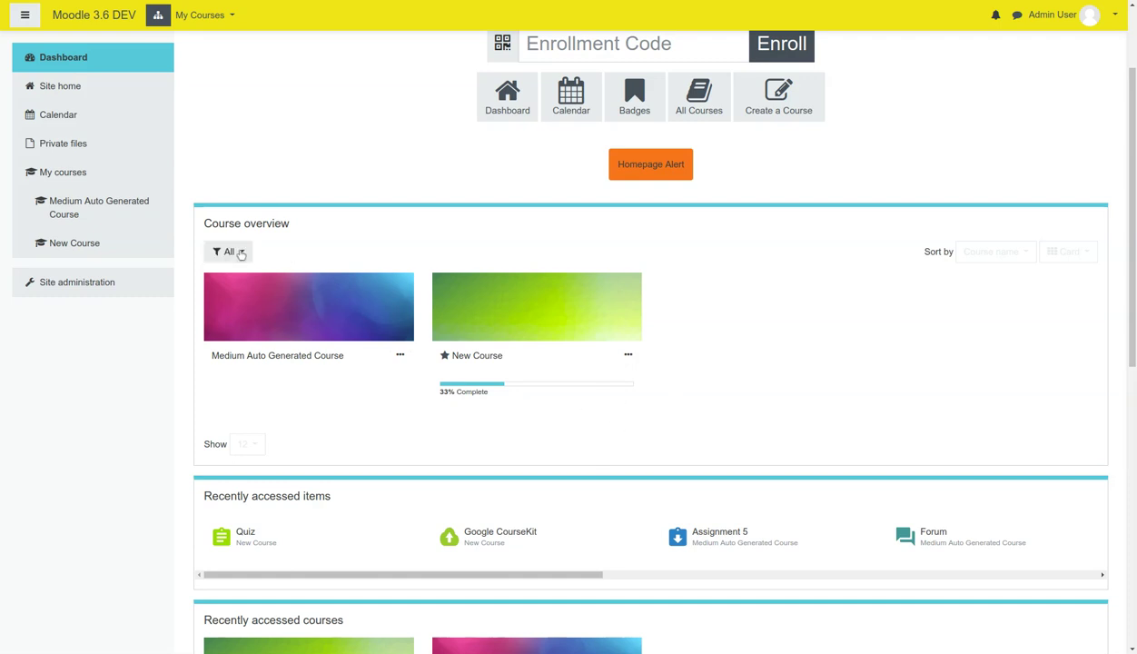
{"action": "left_click", "coordinate": [229, 251]}
{"action": "left_click", "coordinate": [227, 297]}
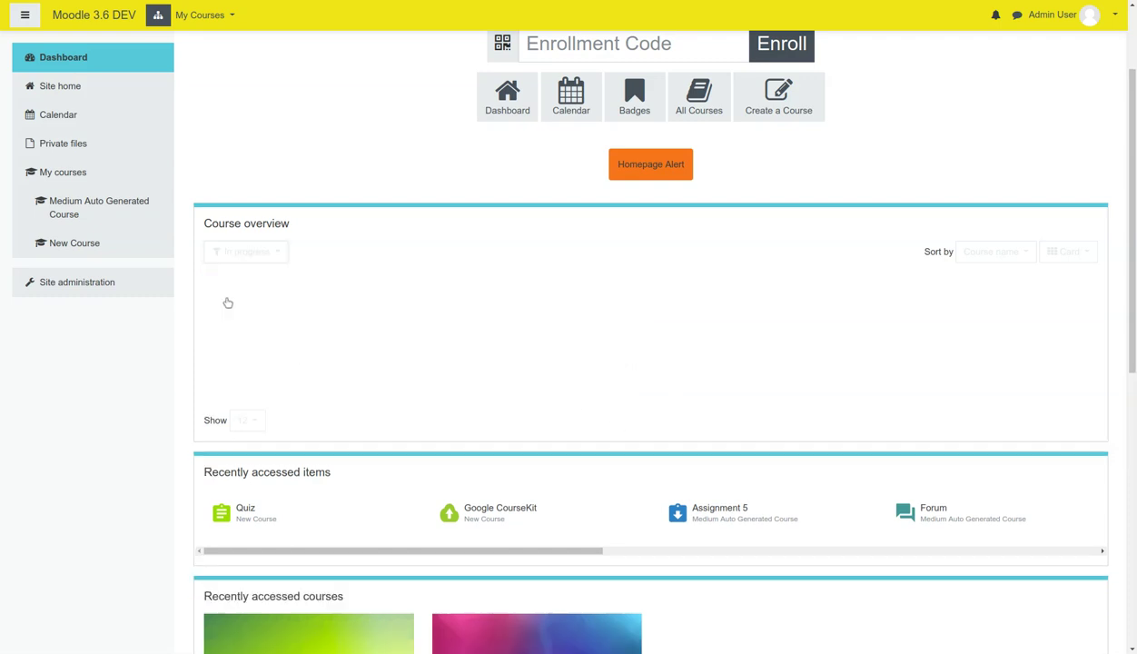
{"action": "left_click", "coordinate": [241, 252]}
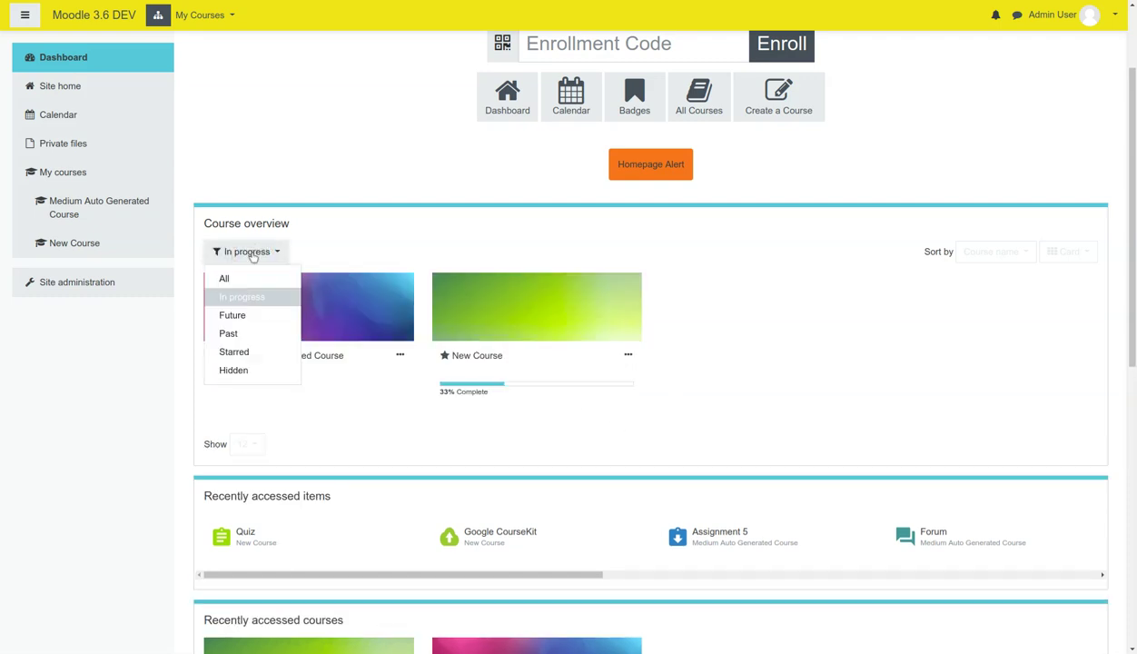
{"action": "left_click", "coordinate": [263, 355]}
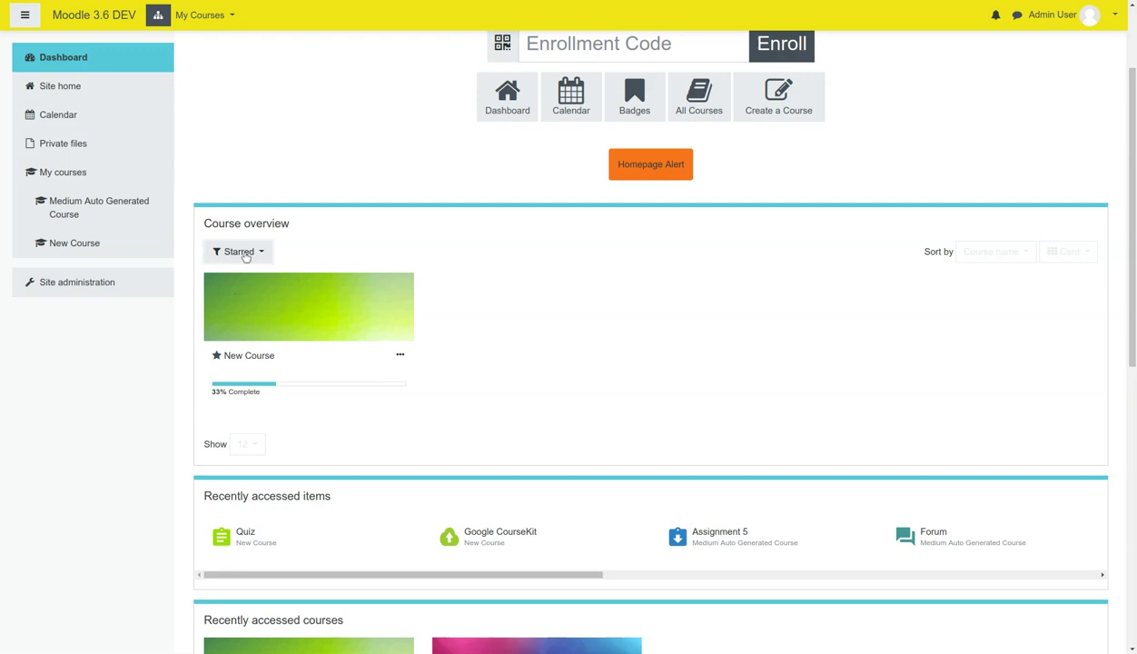
{"action": "left_click", "coordinate": [246, 256]}
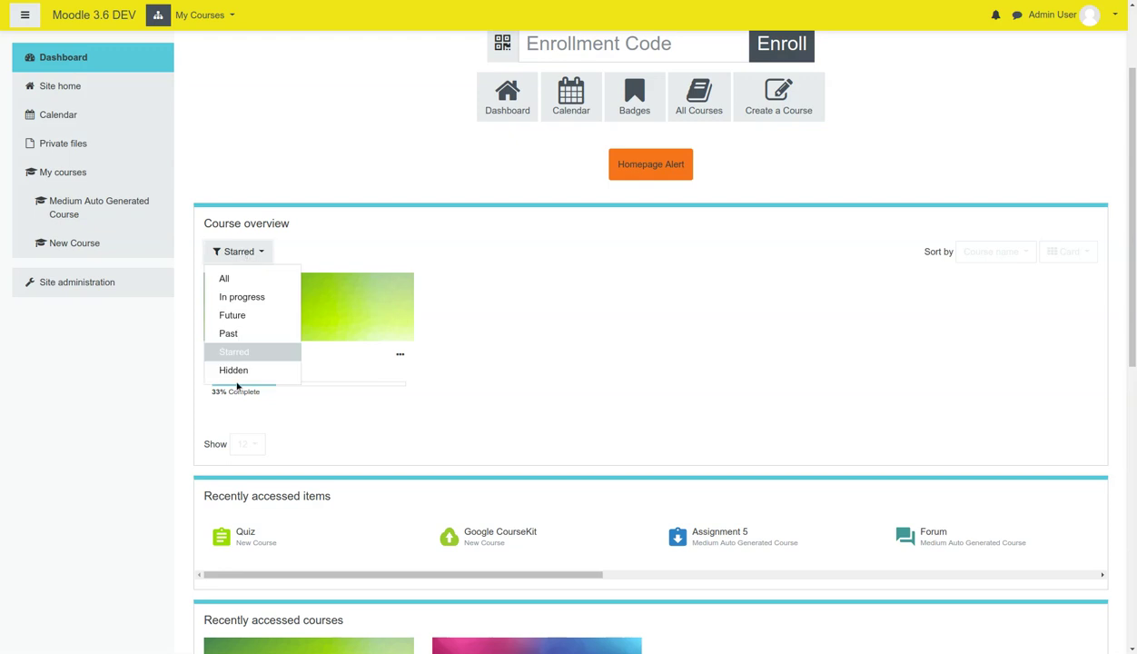
{"action": "left_click", "coordinate": [233, 279]}
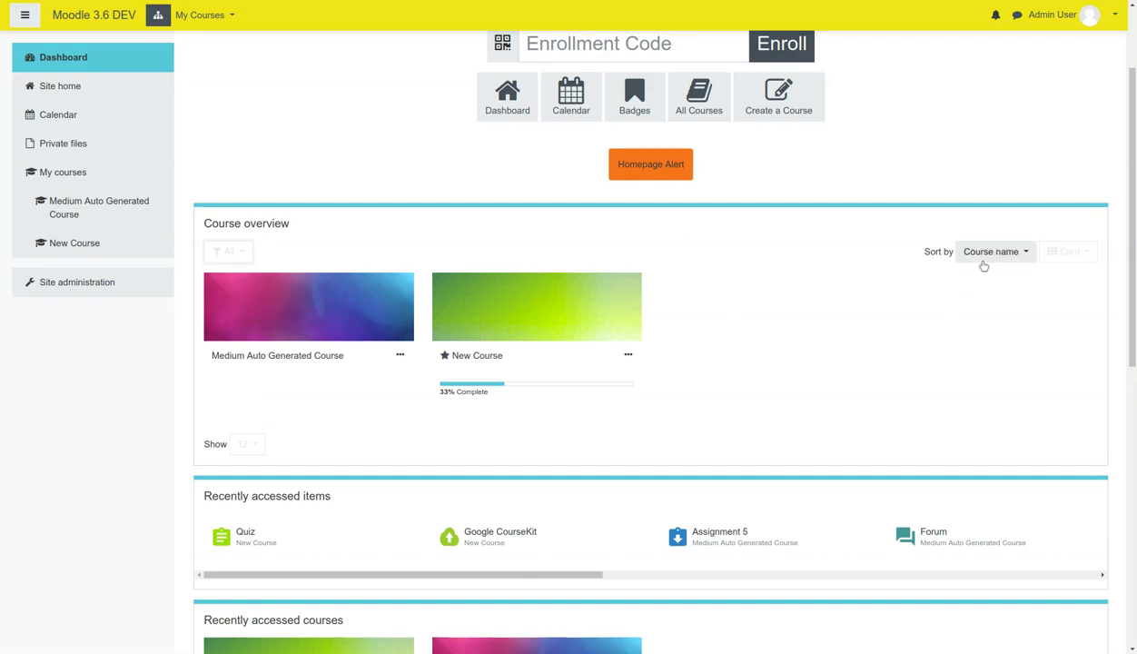
Sort the course overview cards by Last accessed so New Course comes first.
{"action": "left_click", "coordinate": [982, 258]}
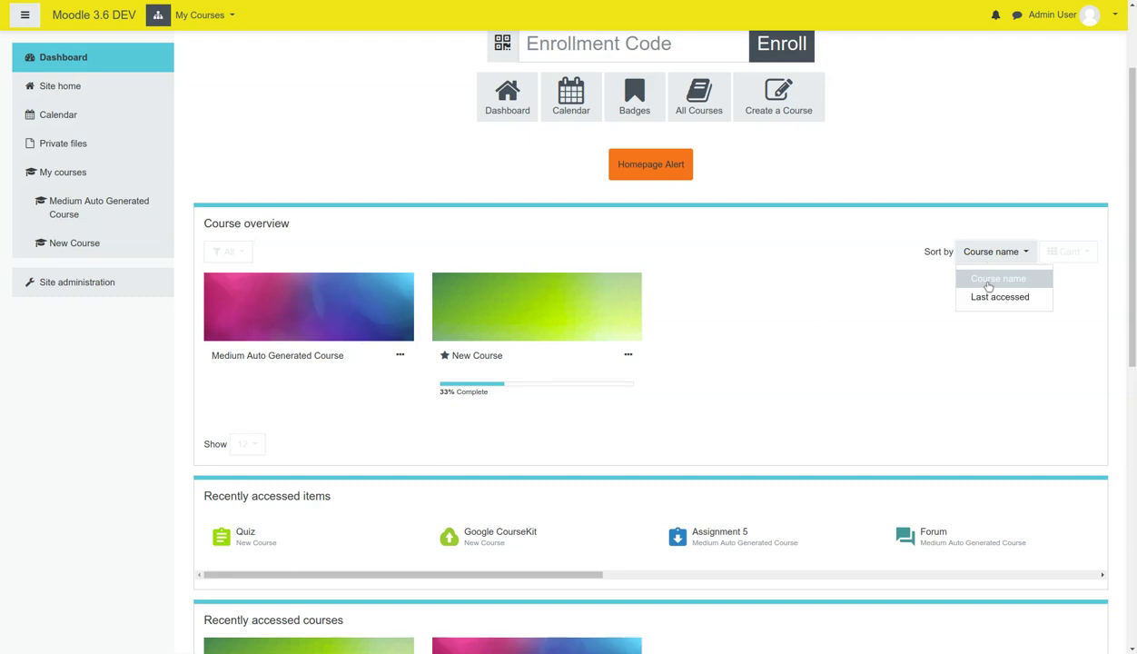
{"action": "left_click", "coordinate": [998, 298]}
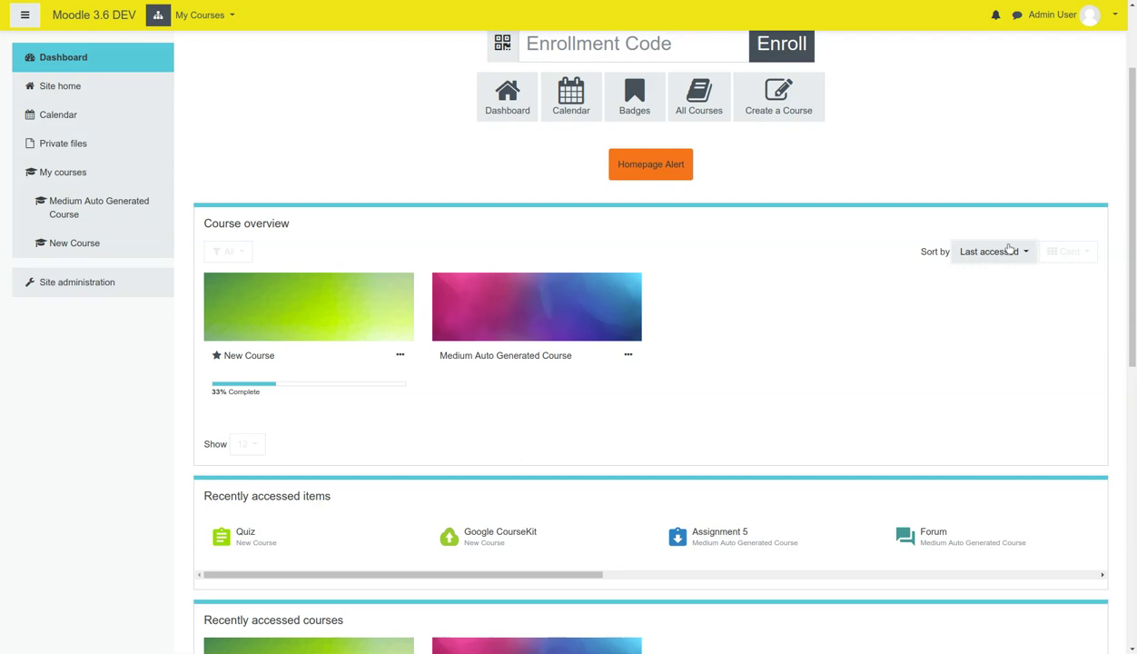
{"action": "left_click", "coordinate": [990, 251]}
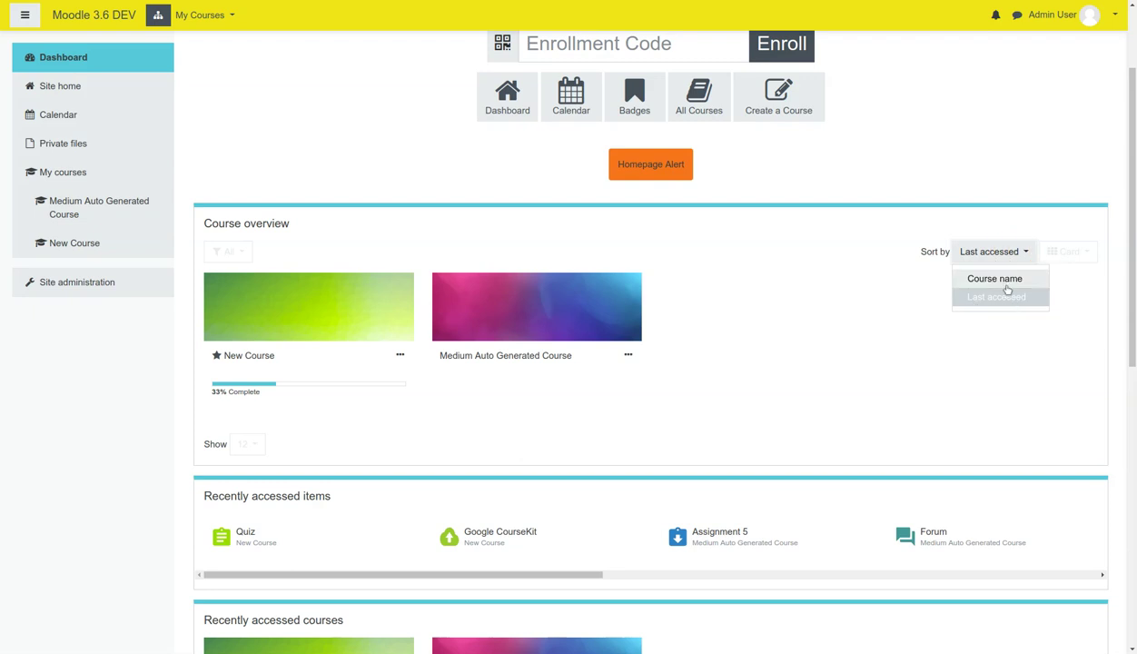
{"action": "left_click", "coordinate": [1011, 295]}
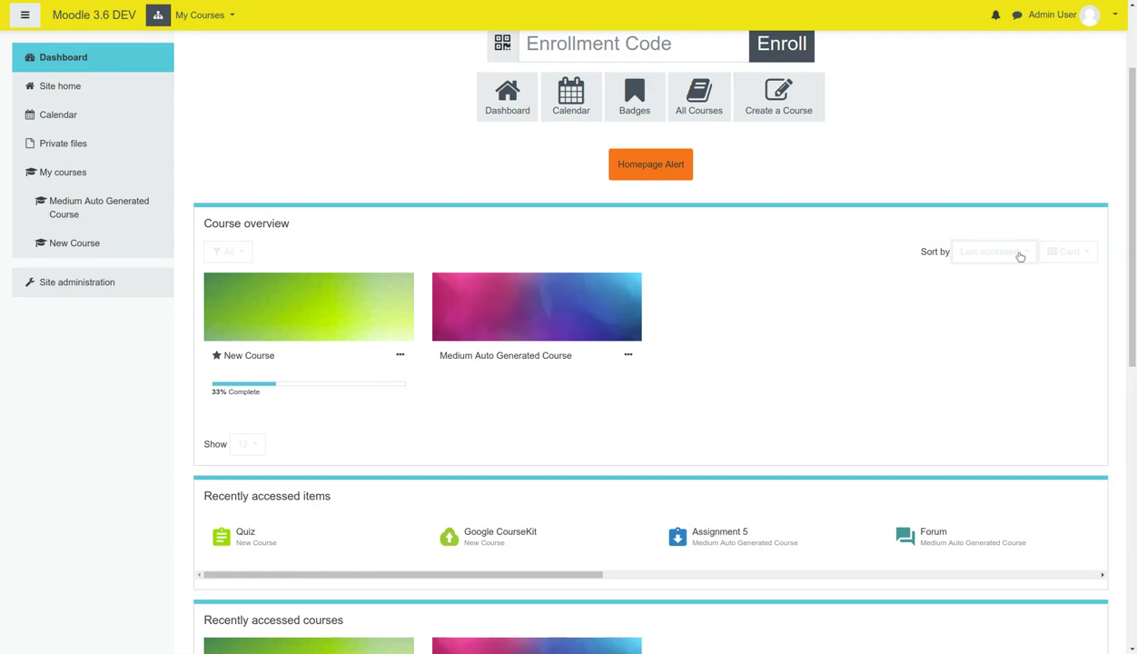
{"action": "left_click", "coordinate": [1068, 251]}
{"action": "left_click", "coordinate": [1048, 299]}
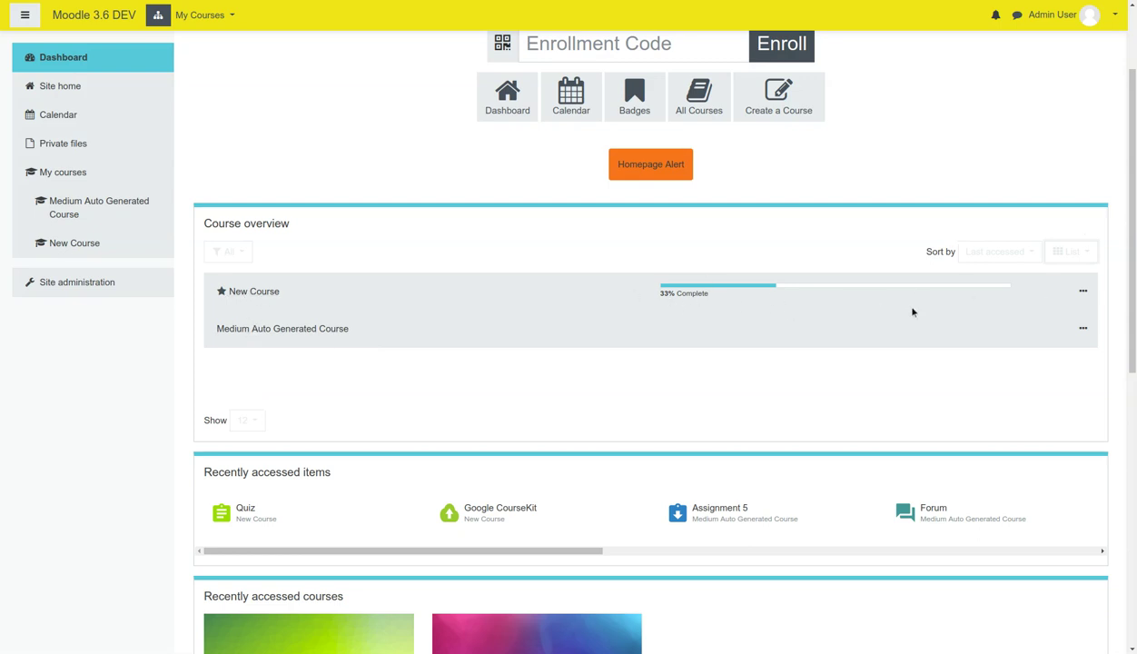
{"action": "left_click", "coordinate": [1069, 254]}
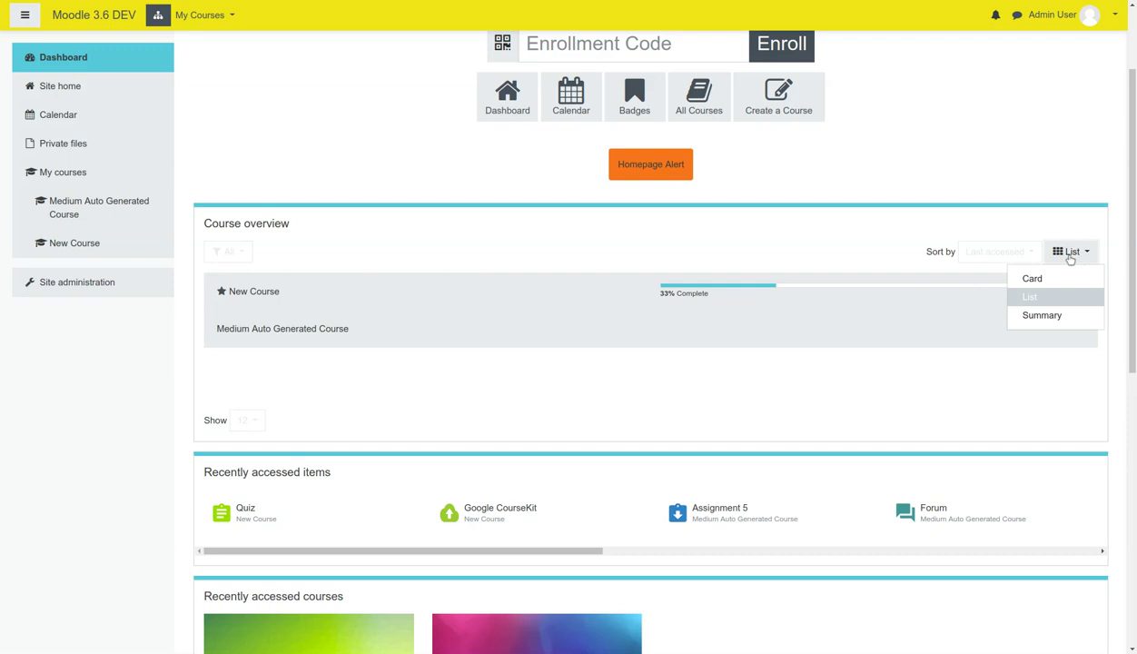
{"action": "left_click", "coordinate": [1042, 315]}
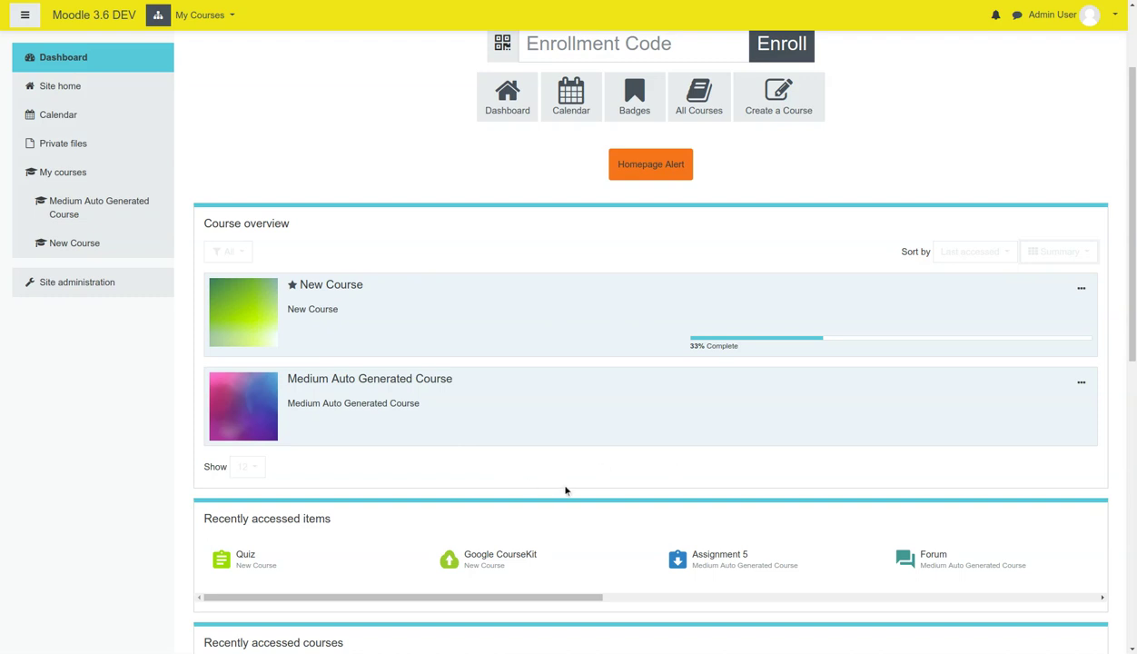
{"action": "left_click", "coordinate": [1044, 252]}
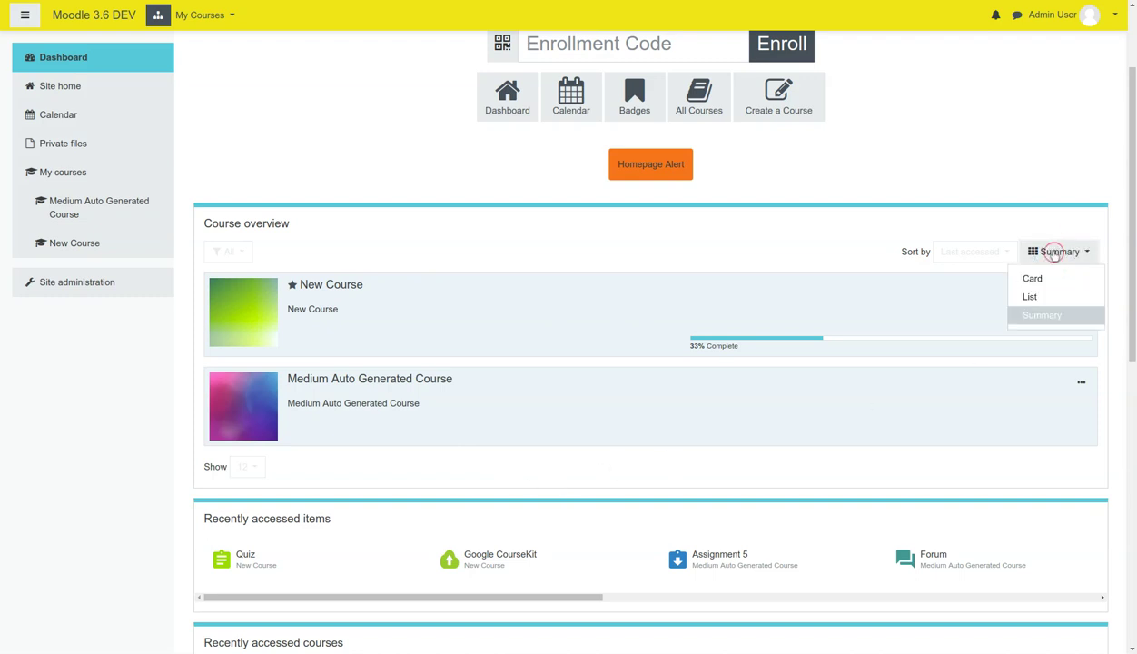
{"action": "left_click", "coordinate": [1032, 278]}
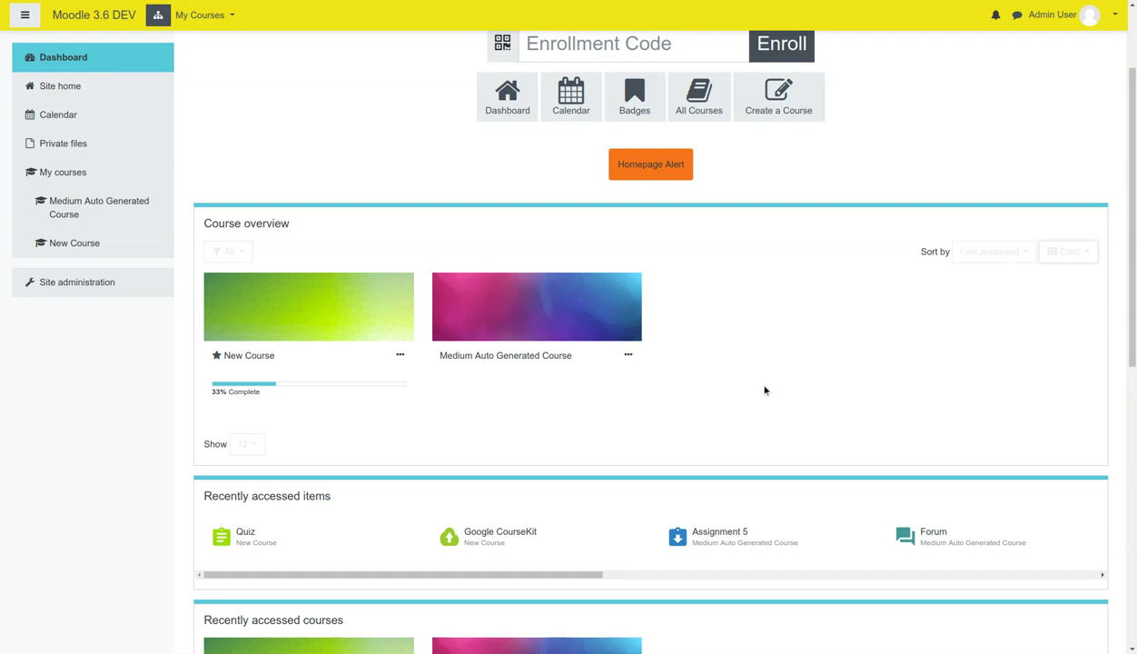
Browse the Recently accessed items strip right past Quiz, Assignment 5 and Forum, then back left.
{"action": "scroll", "coordinate": [764, 391], "scroll_direction": "down", "scroll_amount": 1}
{"action": "scroll", "coordinate": [724, 351], "scroll_direction": "down", "scroll_amount": 2}
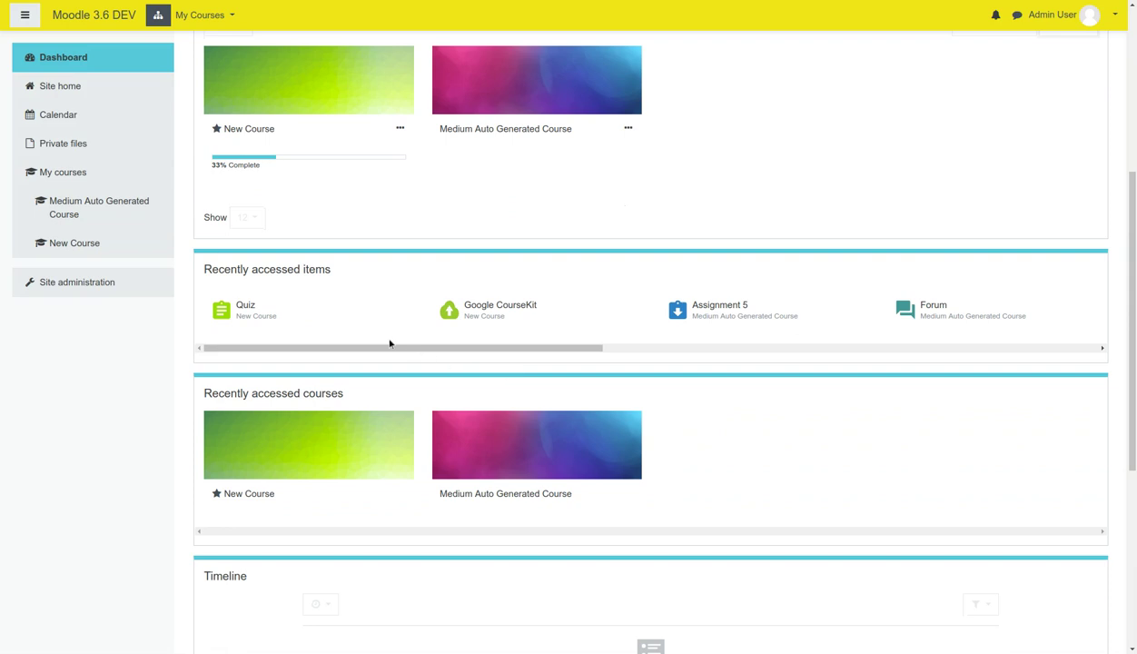
{"action": "left_click", "coordinate": [251, 349]}
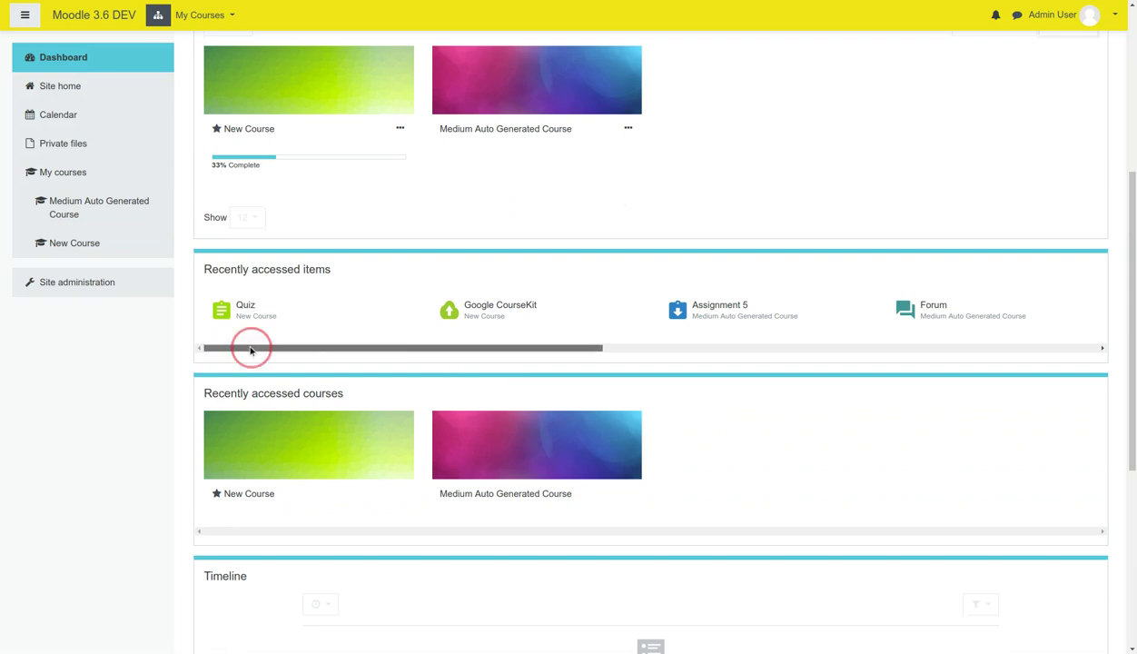
{"action": "left_click_drag", "start_coordinate": [250, 350], "coordinate": [510, 363]}
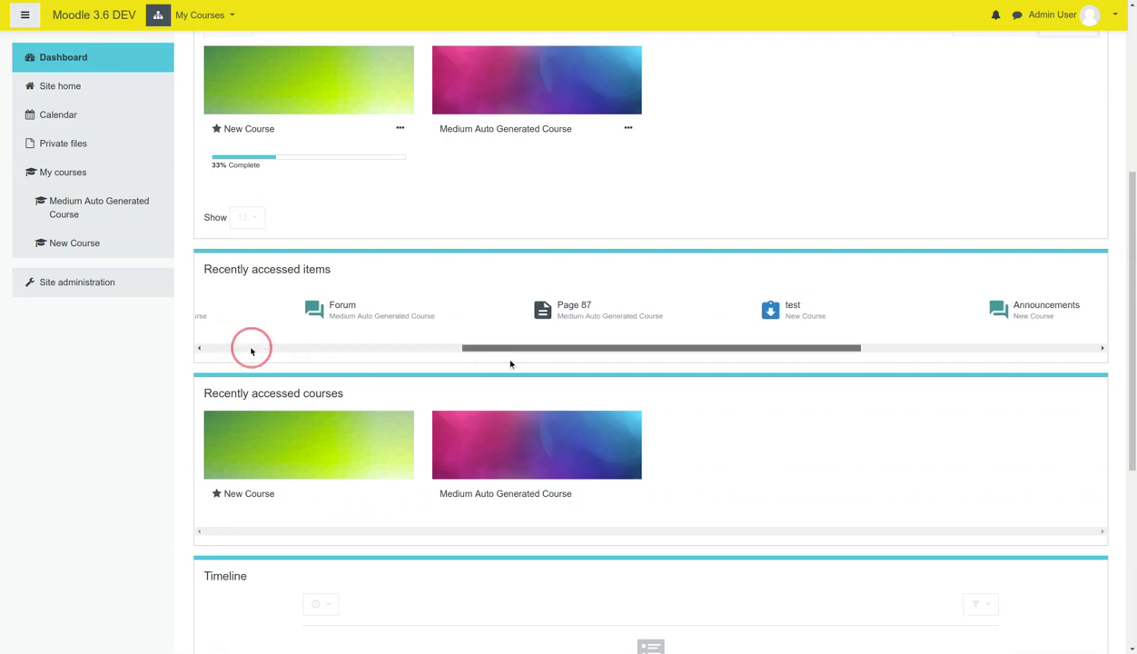
{"action": "left_click_drag", "start_coordinate": [510, 363], "coordinate": [549, 363]}
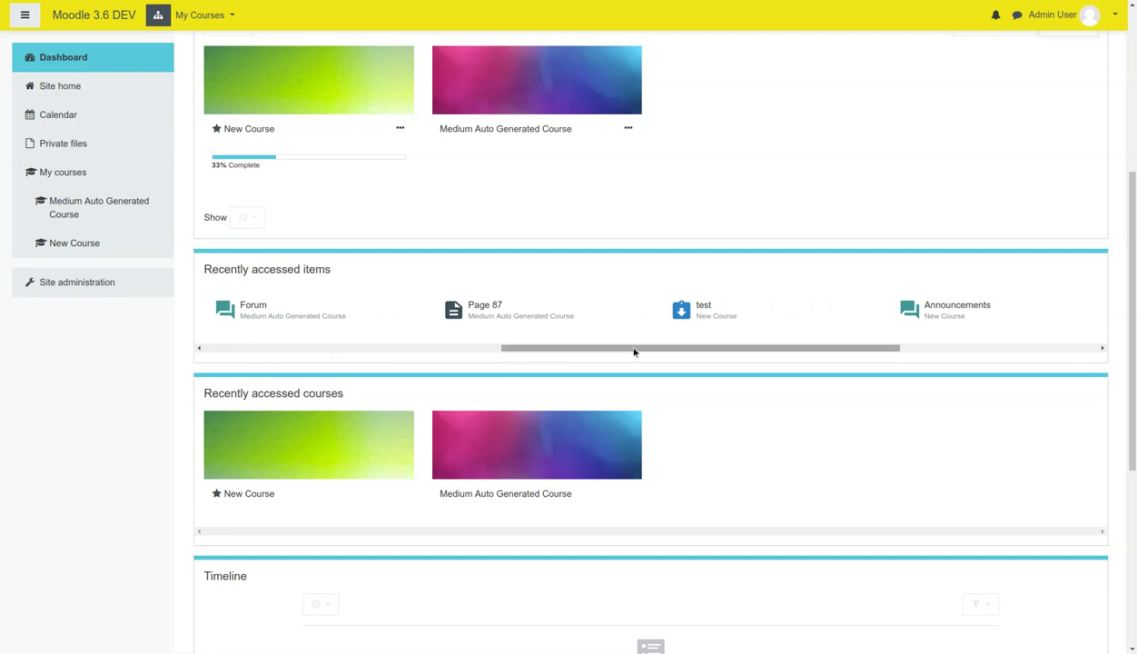
{"action": "left_click_drag", "start_coordinate": [634, 350], "coordinate": [709, 352]}
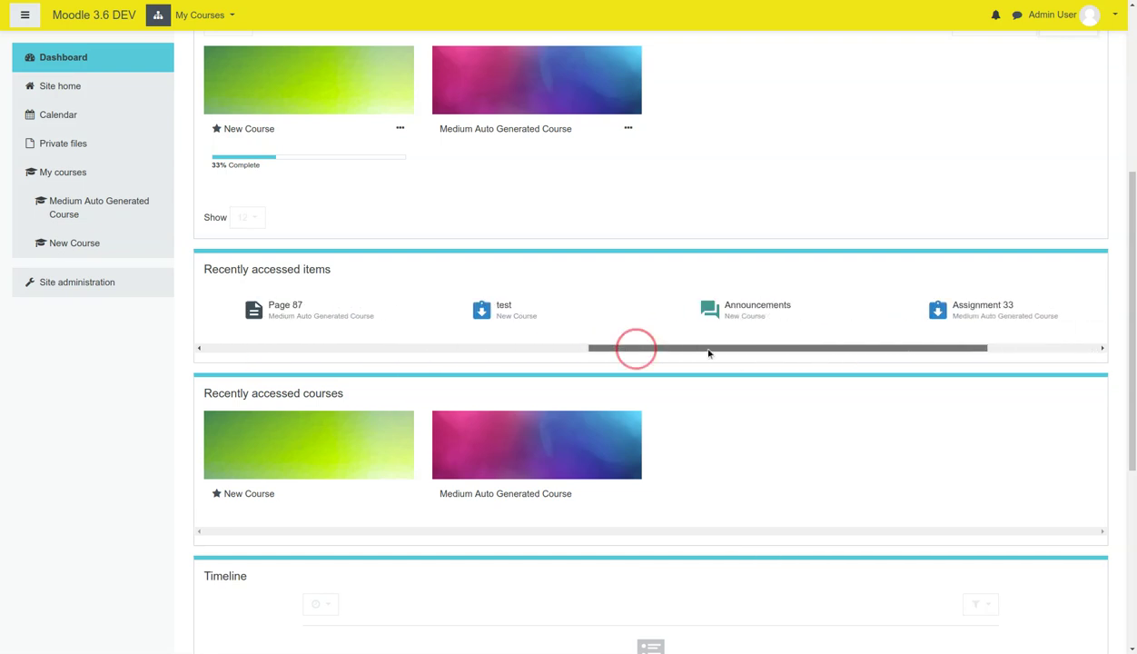
{"action": "left_click_drag", "start_coordinate": [709, 352], "coordinate": [272, 355]}
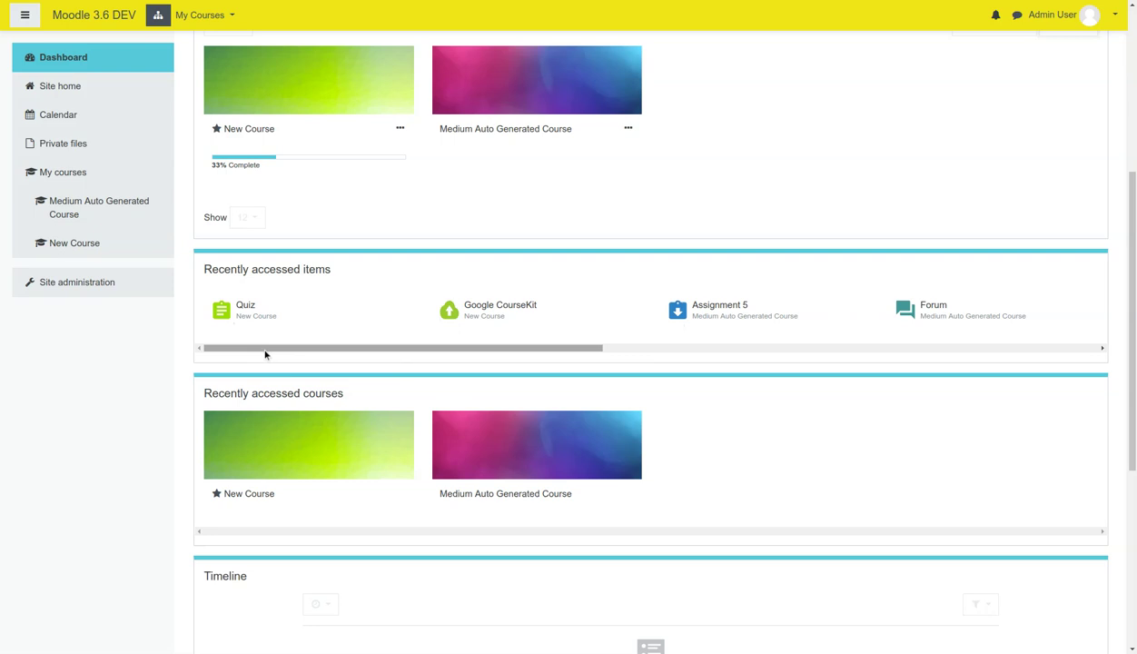
{"action": "scroll", "coordinate": [287, 370], "scroll_direction": "down", "scroll_amount": 2}
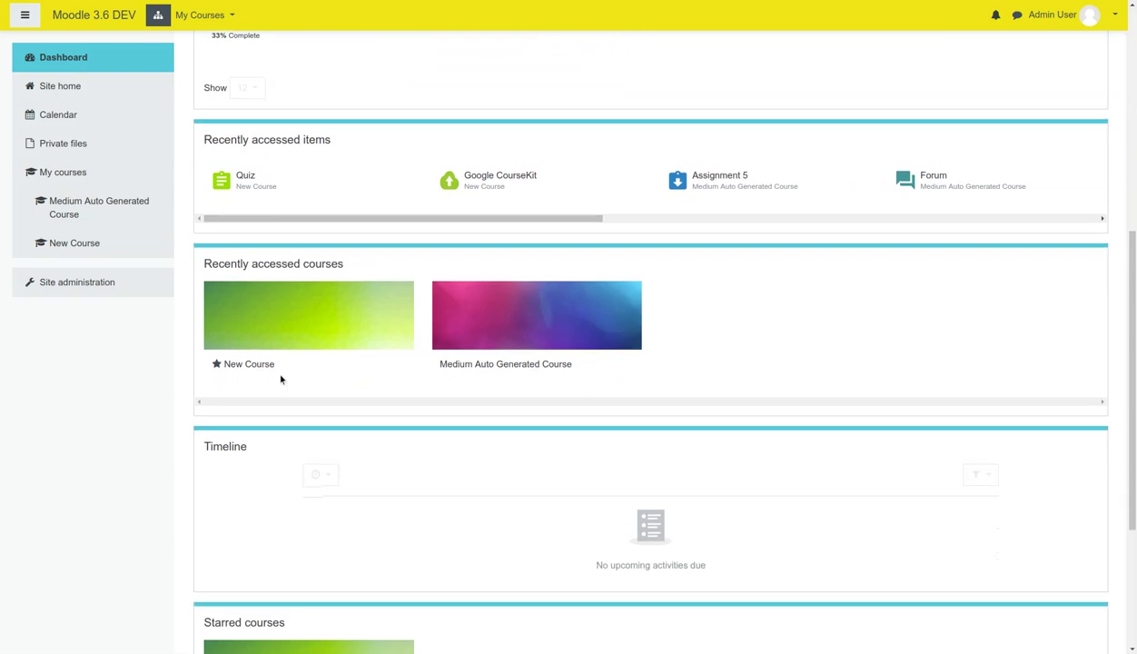
{"action": "scroll", "coordinate": [282, 377], "scroll_direction": "down", "scroll_amount": 1}
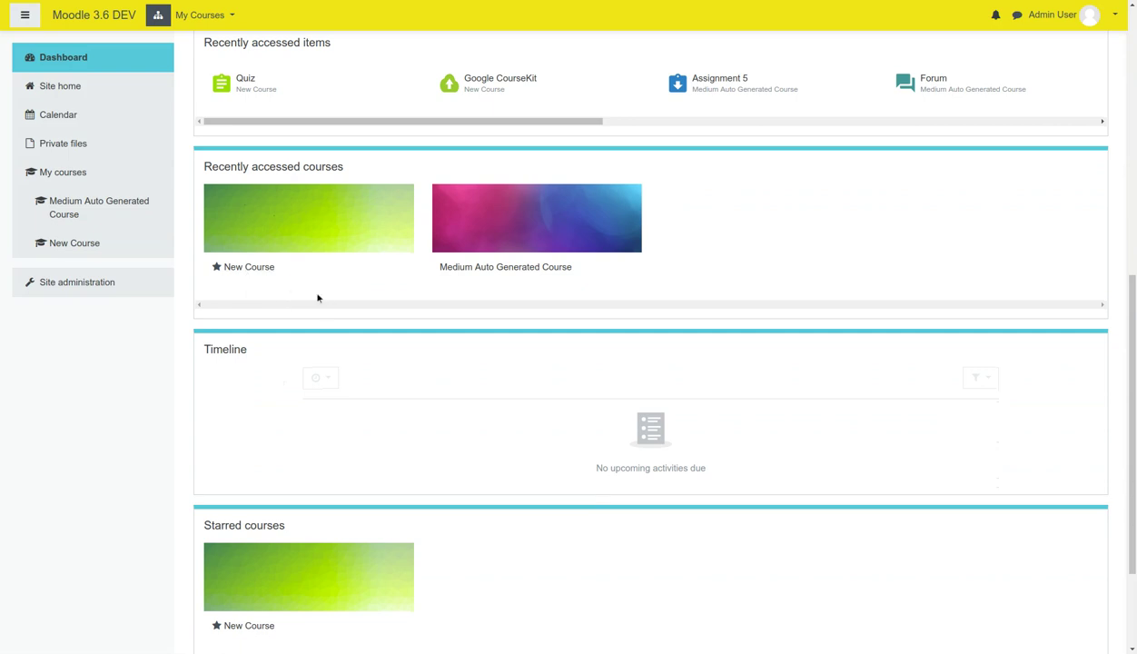
{"action": "scroll", "coordinate": [408, 363], "scroll_direction": "up", "scroll_amount": 2}
{"action": "scroll", "coordinate": [632, 483], "scroll_direction": "up", "scroll_amount": 1}
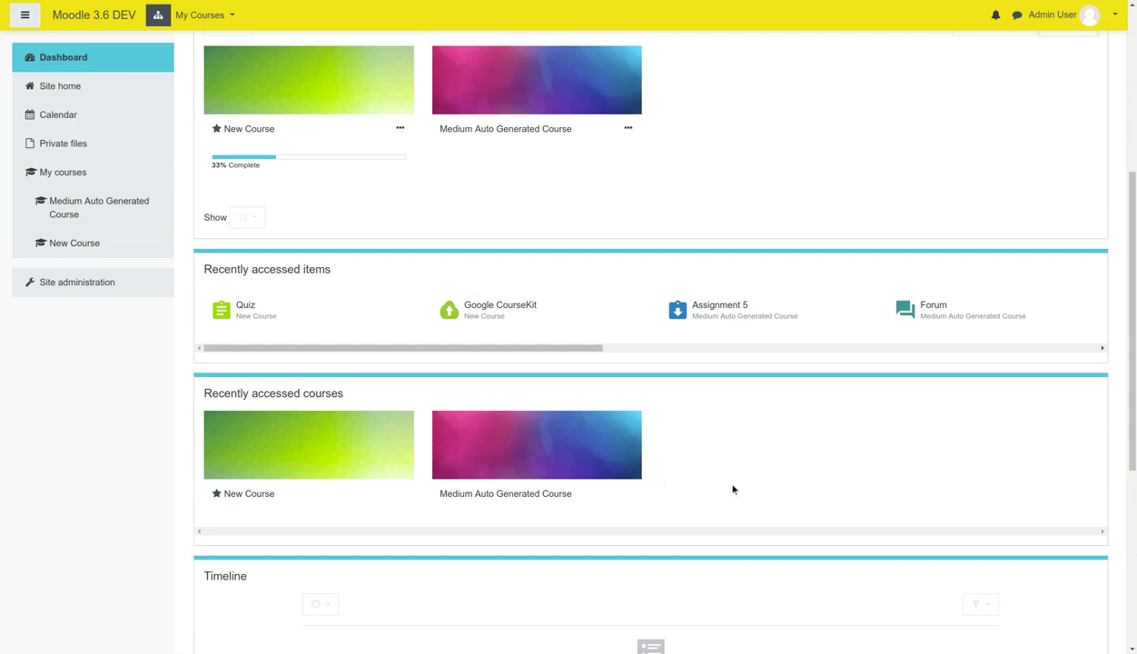
{"action": "scroll", "coordinate": [733, 489], "scroll_direction": "up", "scroll_amount": 2}
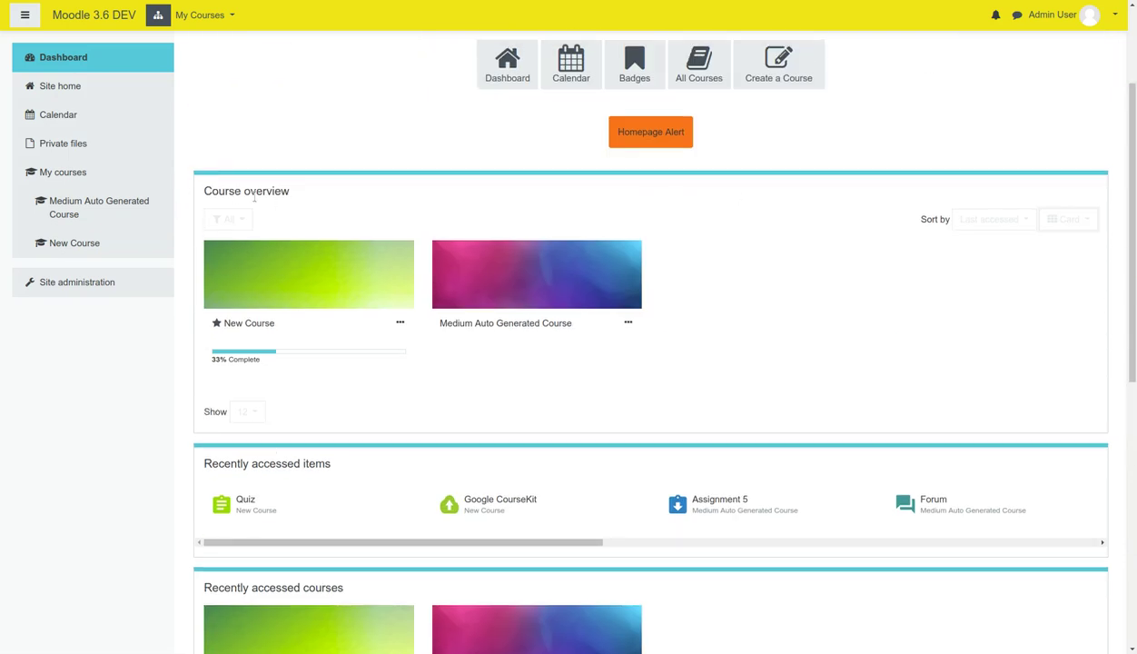
{"action": "scroll", "coordinate": [539, 322], "scroll_direction": "down", "scroll_amount": 3}
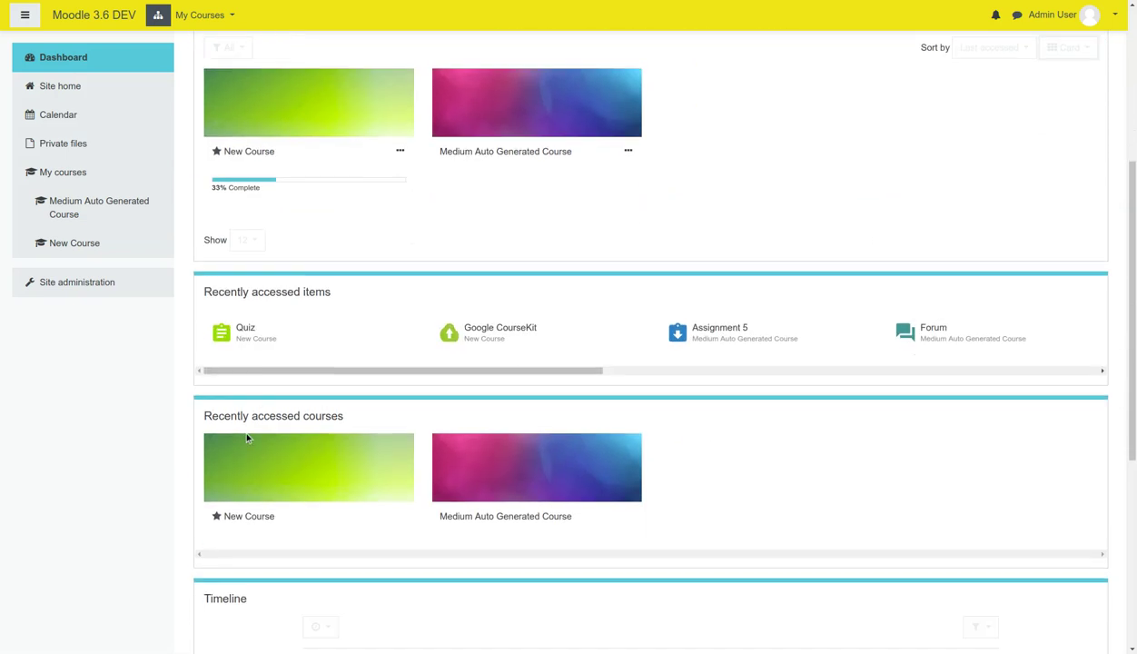
{"action": "scroll", "coordinate": [436, 413], "scroll_direction": "down", "scroll_amount": 3}
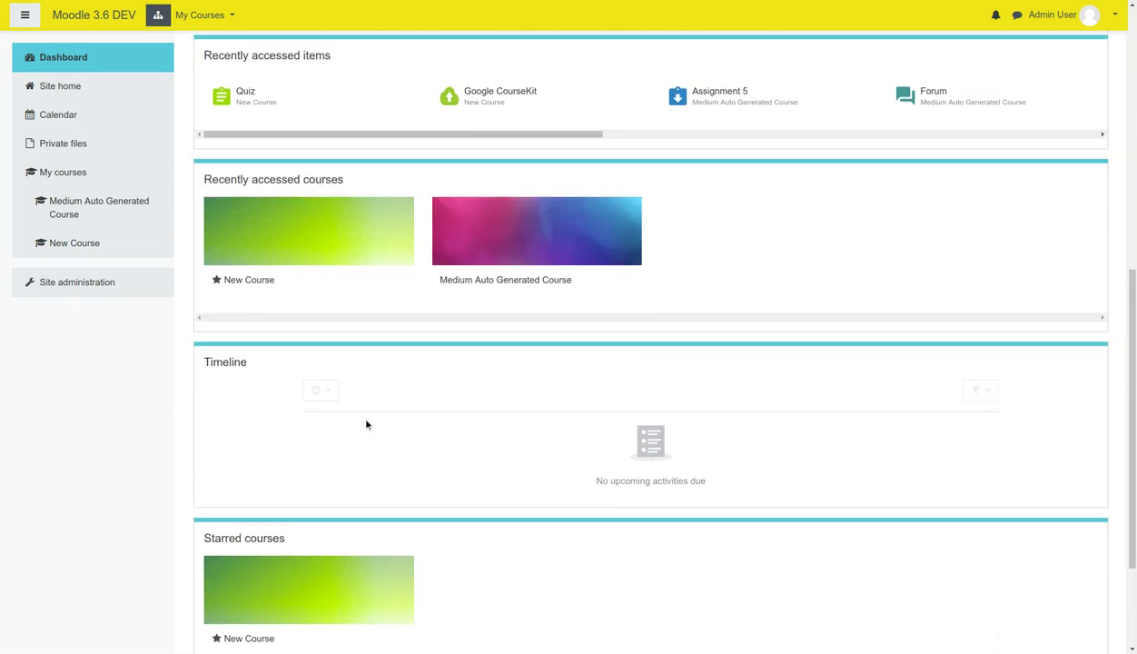
{"action": "scroll", "coordinate": [363, 418], "scroll_direction": "down", "scroll_amount": 3}
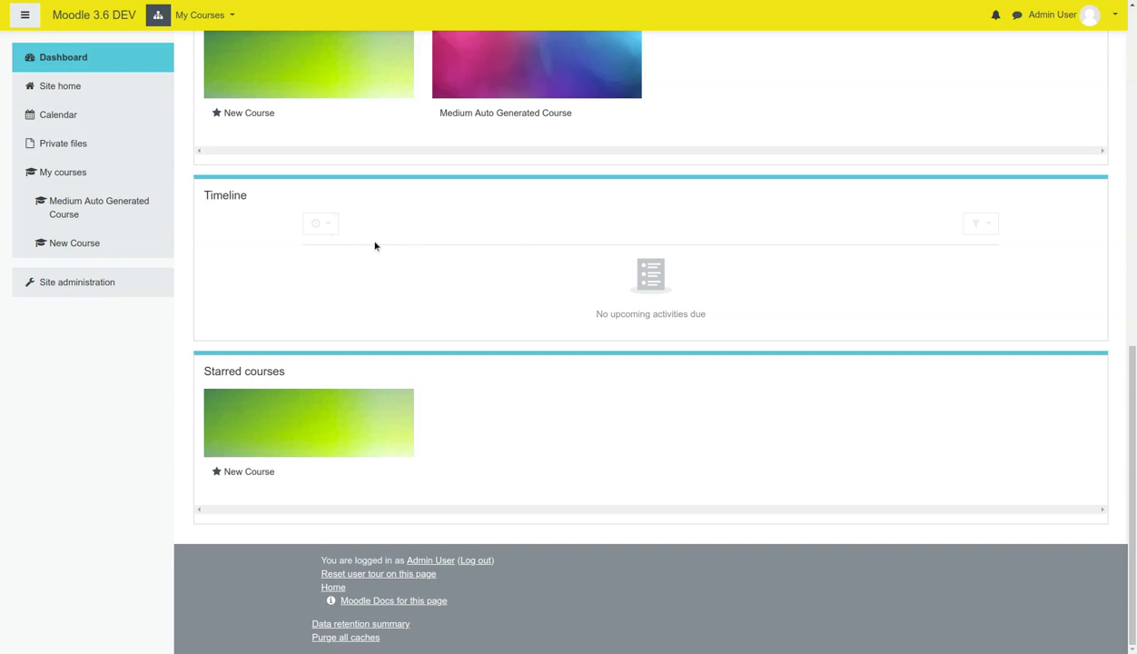
{"action": "left_click", "coordinate": [320, 227]}
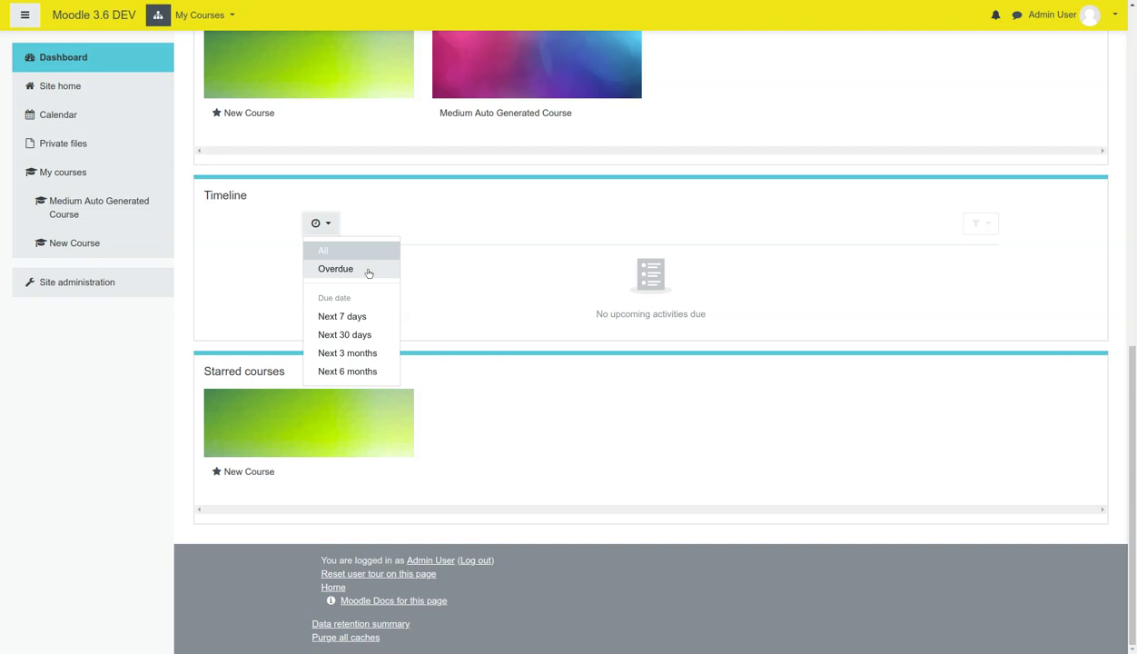
{"action": "left_click", "coordinate": [368, 271]}
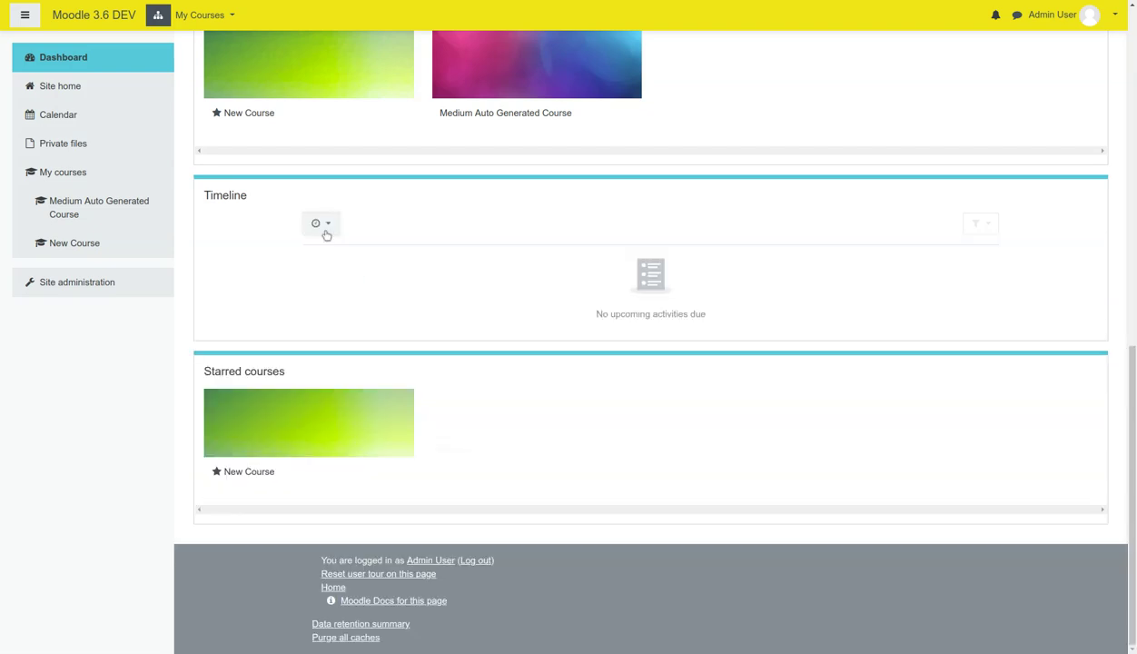
{"action": "left_click", "coordinate": [325, 234]}
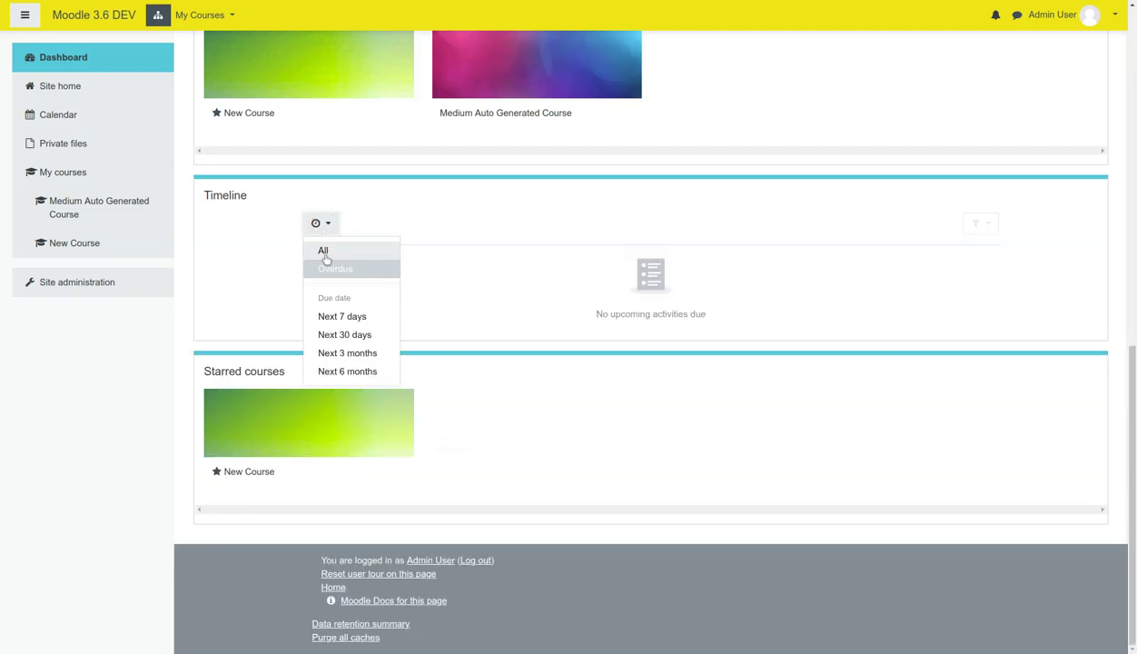
{"action": "left_click", "coordinate": [325, 252]}
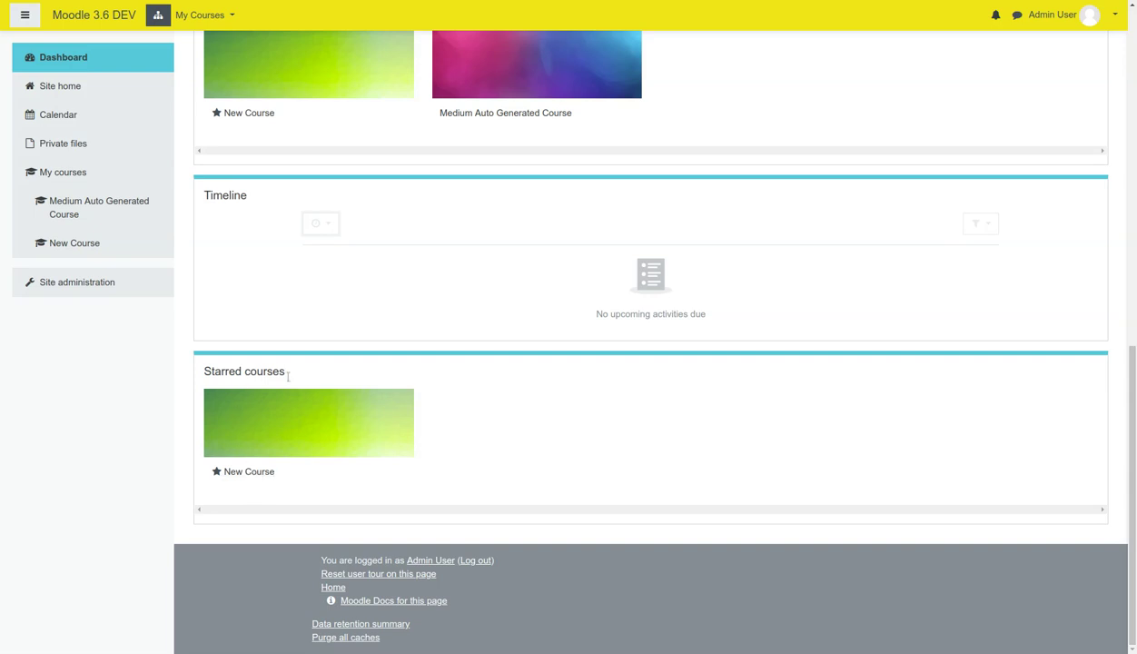
{"action": "scroll", "coordinate": [421, 505], "scroll_direction": "up", "scroll_amount": 3}
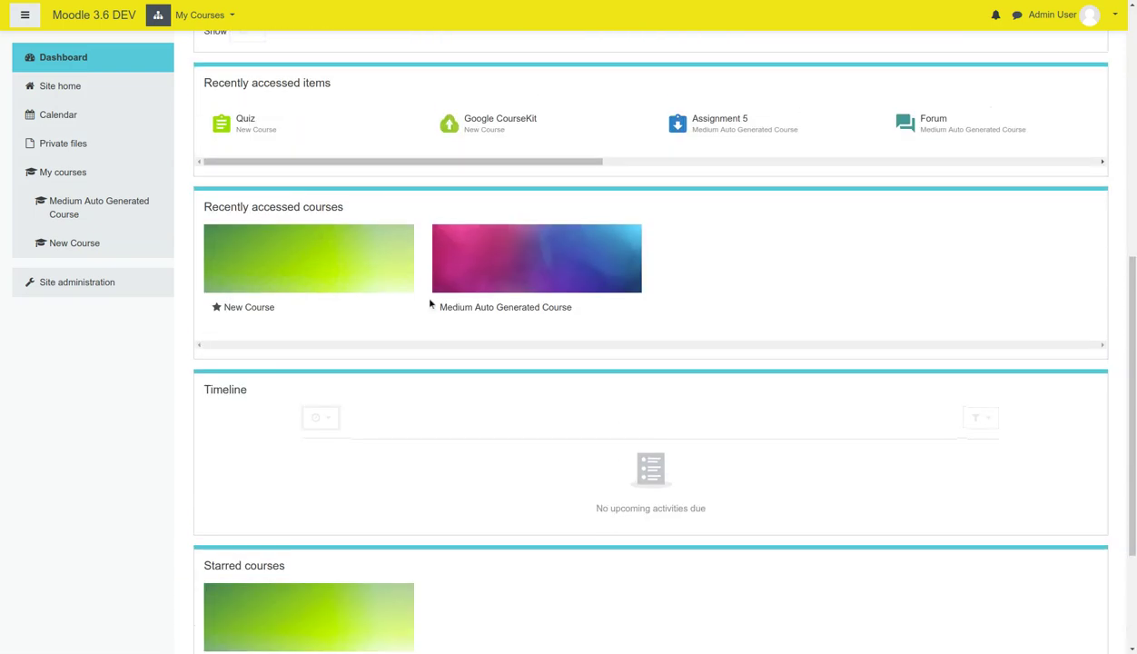
{"action": "scroll", "coordinate": [450, 377], "scroll_direction": "down", "scroll_amount": 2}
{"action": "scroll", "coordinate": [571, 533], "scroll_direction": "up", "scroll_amount": 4}
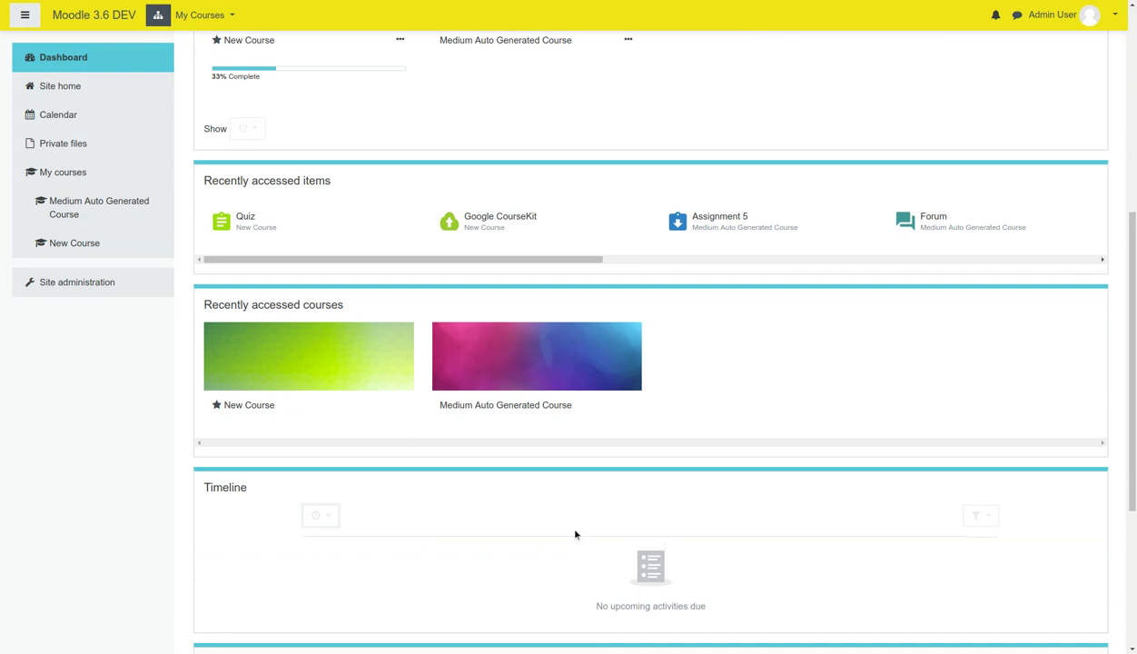
{"action": "scroll", "coordinate": [571, 533], "scroll_direction": "up", "scroll_amount": 4}
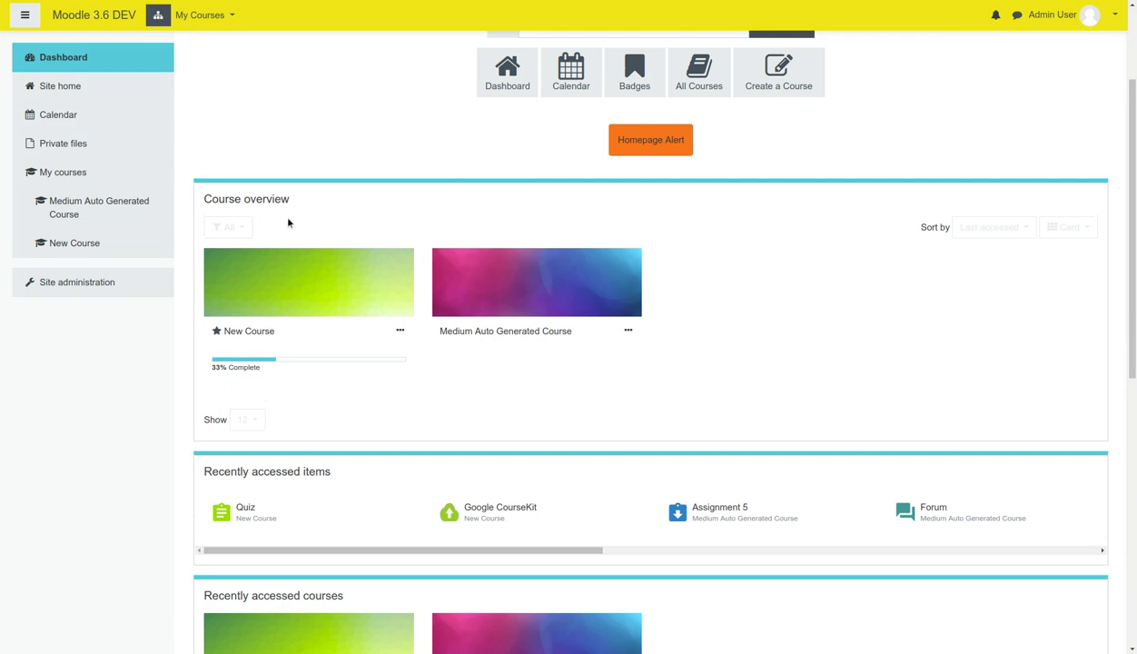
{"action": "scroll", "coordinate": [160, 479], "scroll_direction": "down", "scroll_amount": 2}
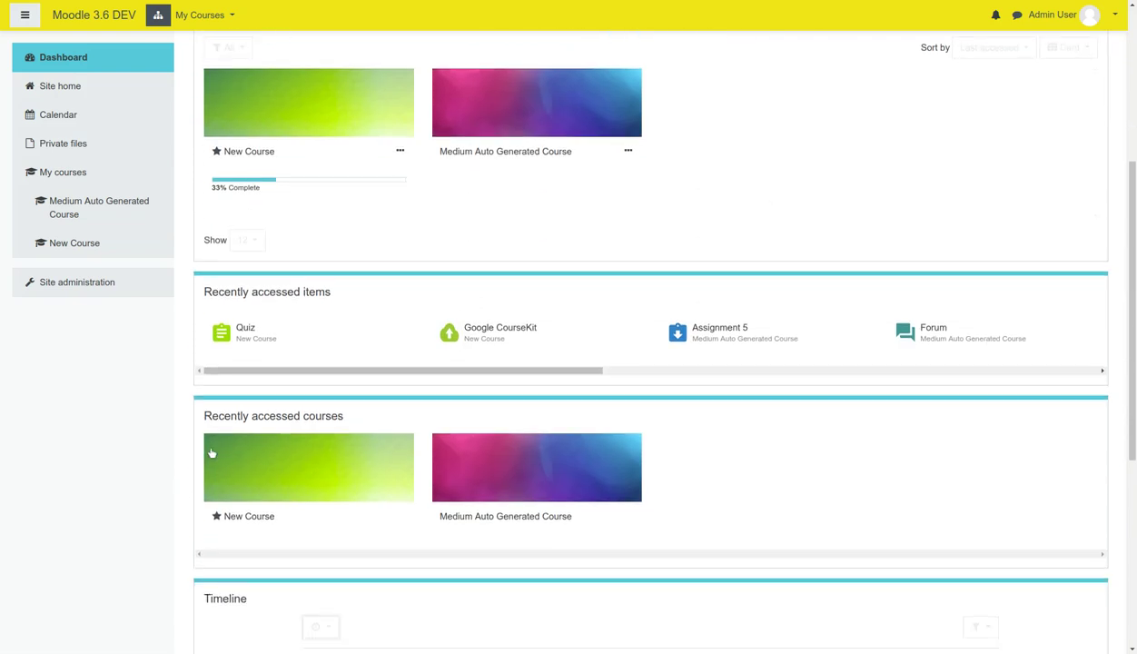
{"action": "scroll", "coordinate": [226, 282], "scroll_direction": "down", "scroll_amount": 2}
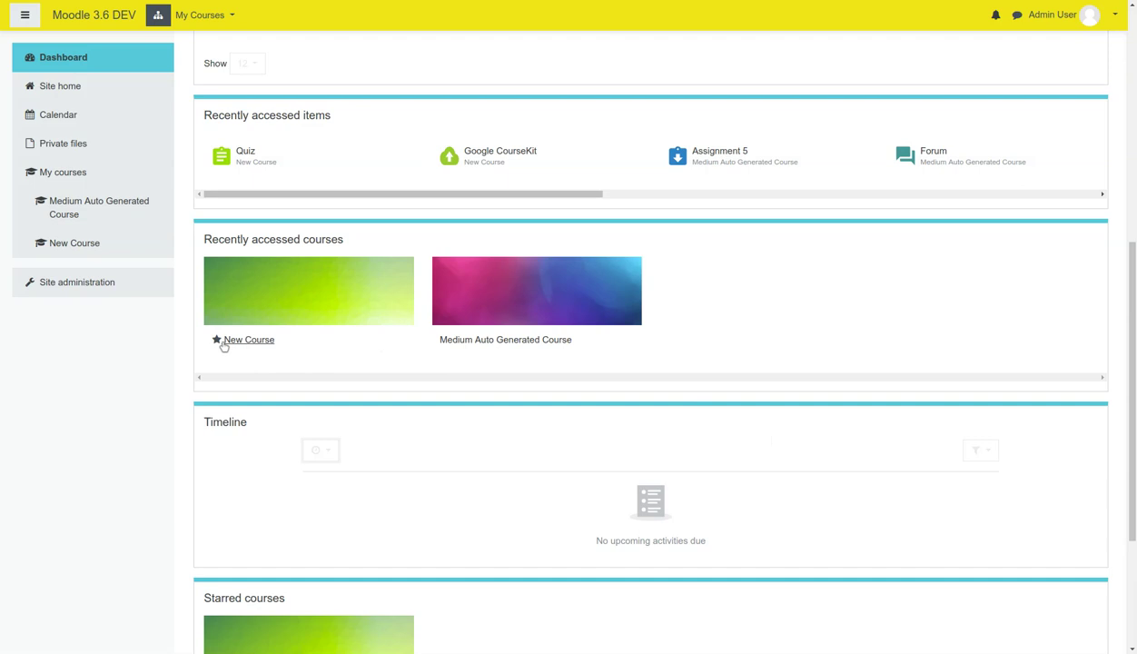
{"action": "scroll", "coordinate": [300, 400], "scroll_direction": "down", "scroll_amount": 1}
{"action": "scroll", "coordinate": [302, 410], "scroll_direction": "down", "scroll_amount": 2}
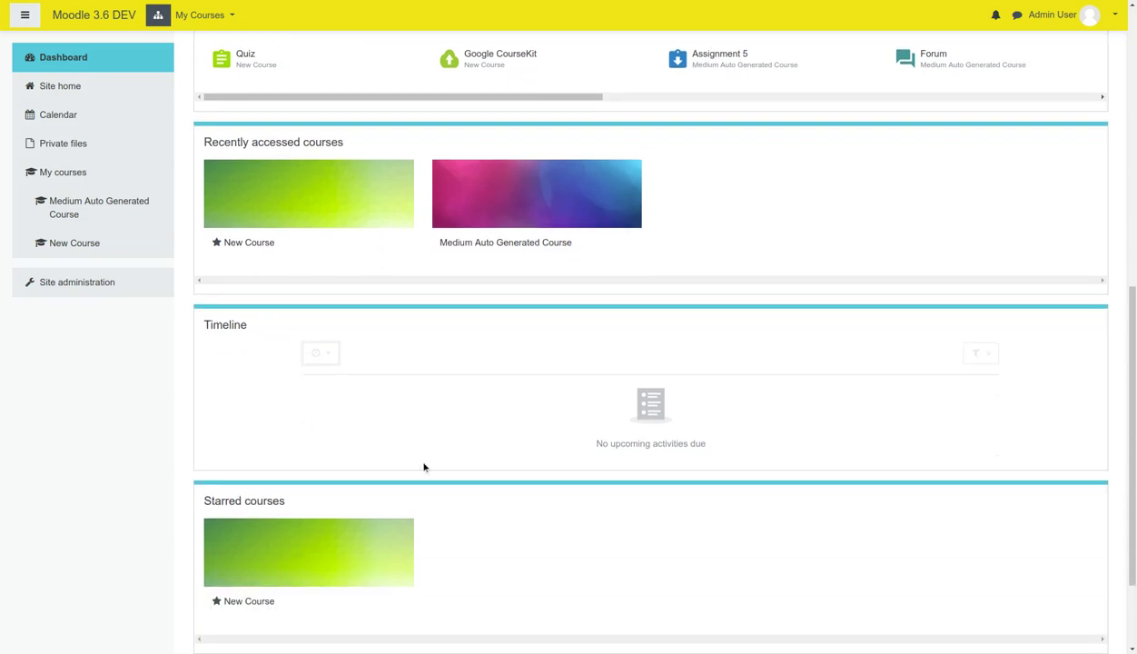
{"action": "scroll", "coordinate": [865, 540], "scroll_direction": "up", "scroll_amount": 2}
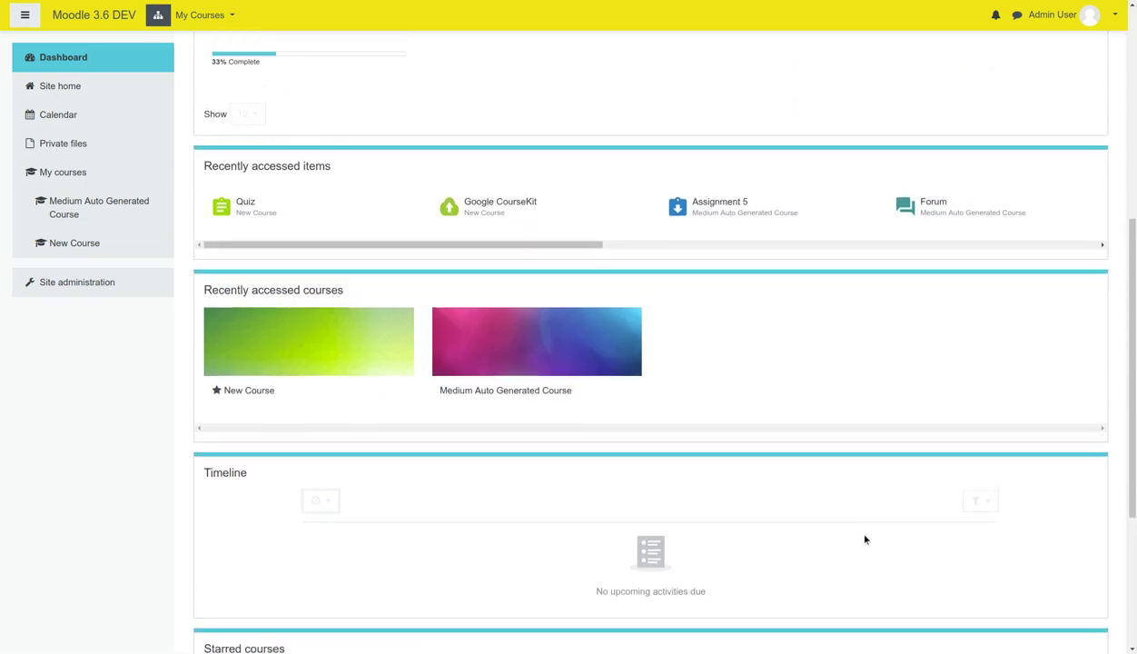
{"action": "scroll", "coordinate": [853, 526], "scroll_direction": "up", "scroll_amount": 3}
{"action": "scroll", "coordinate": [850, 517], "scroll_direction": "up", "scroll_amount": 2}
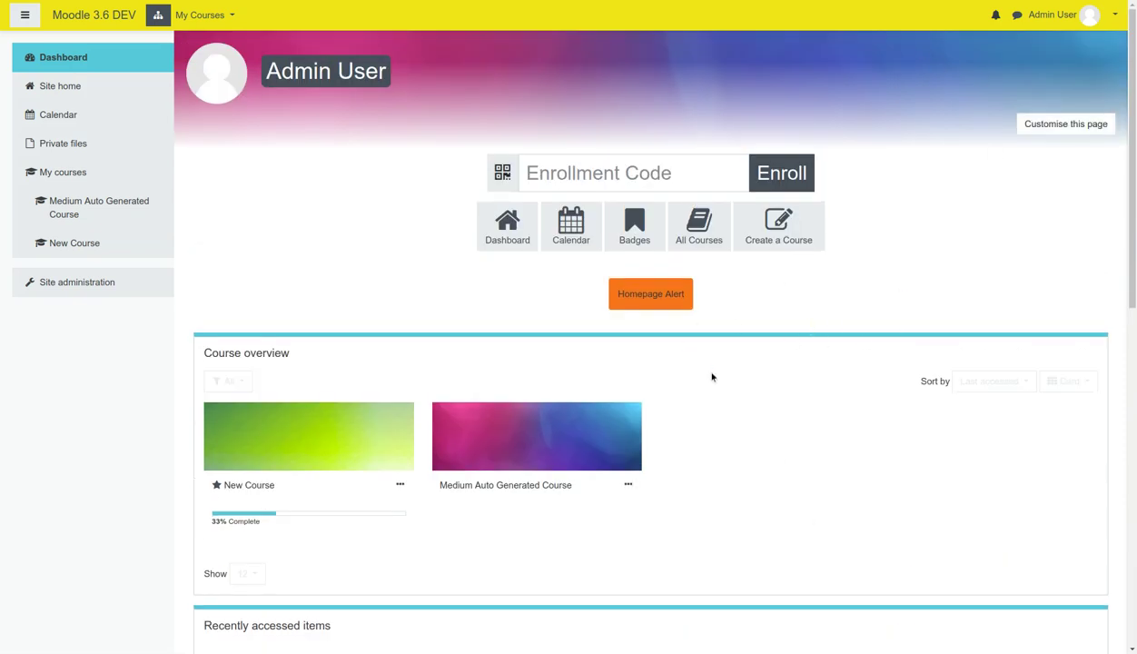
{"action": "scroll", "coordinate": [636, 363], "scroll_direction": "down", "scroll_amount": 3}
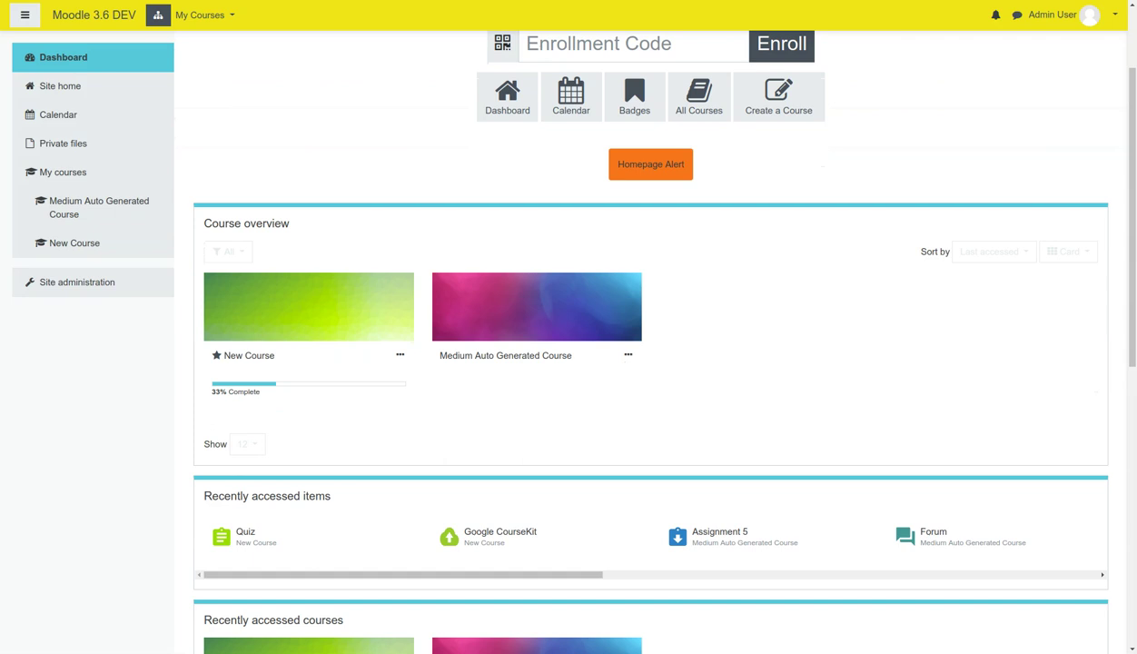
{"action": "scroll", "coordinate": [865, 426], "scroll_direction": "up", "scroll_amount": 2}
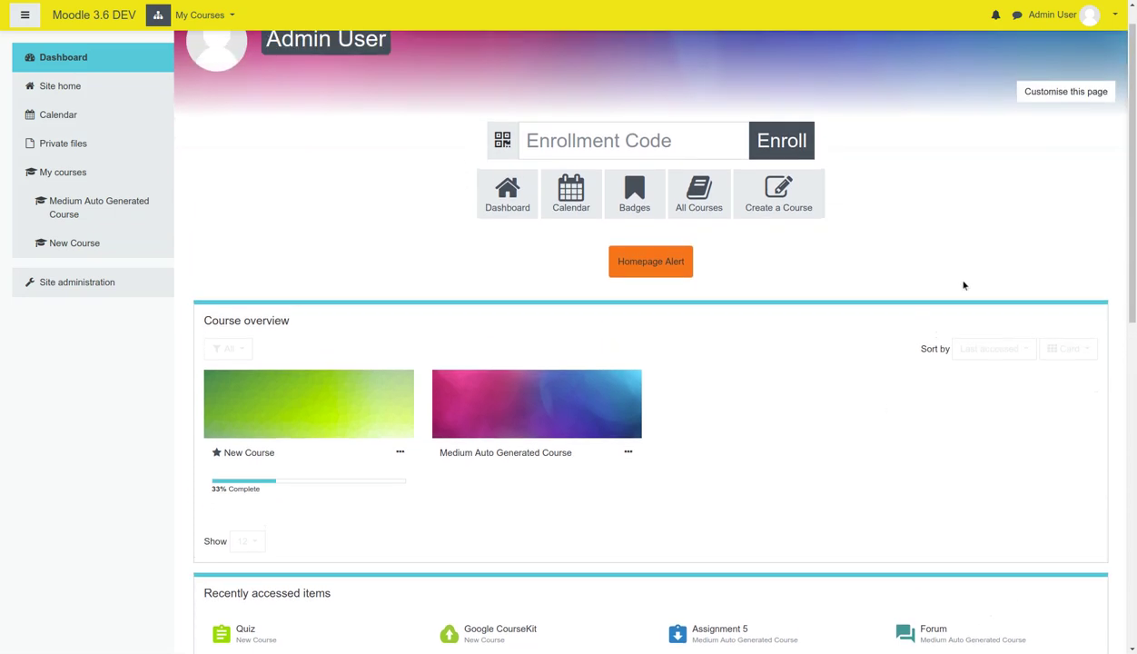
Turn on dashboard editing with Customise this page and locate the Recently accessed items block.
{"action": "left_click", "coordinate": [1057, 94]}
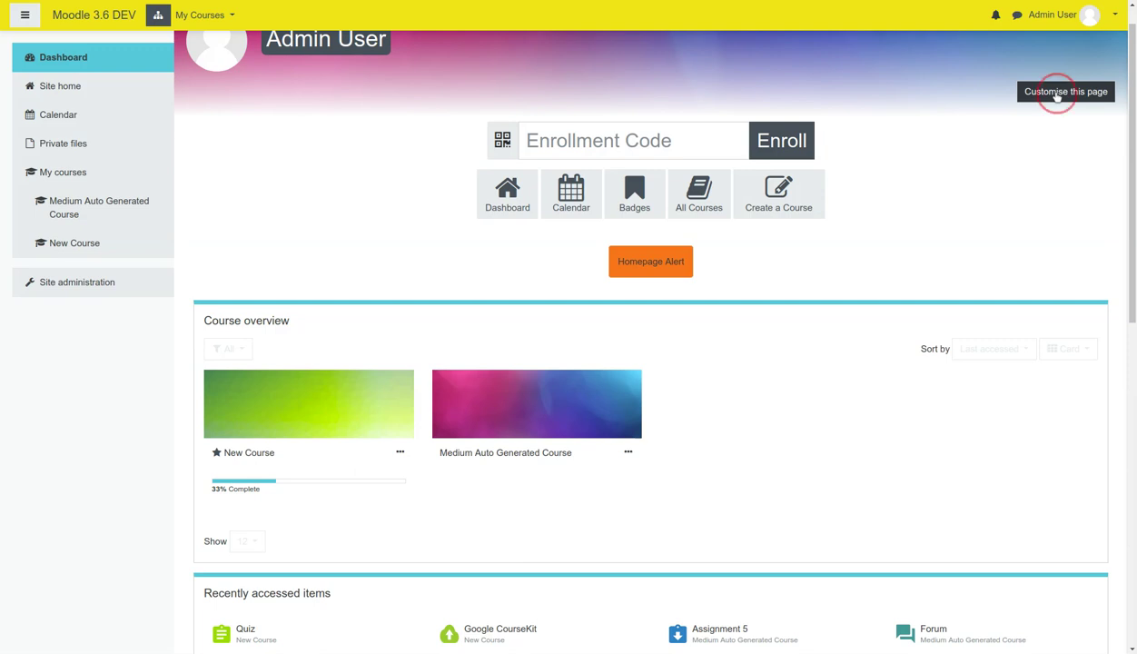
{"action": "scroll", "coordinate": [1001, 321], "scroll_direction": "down", "scroll_amount": 1}
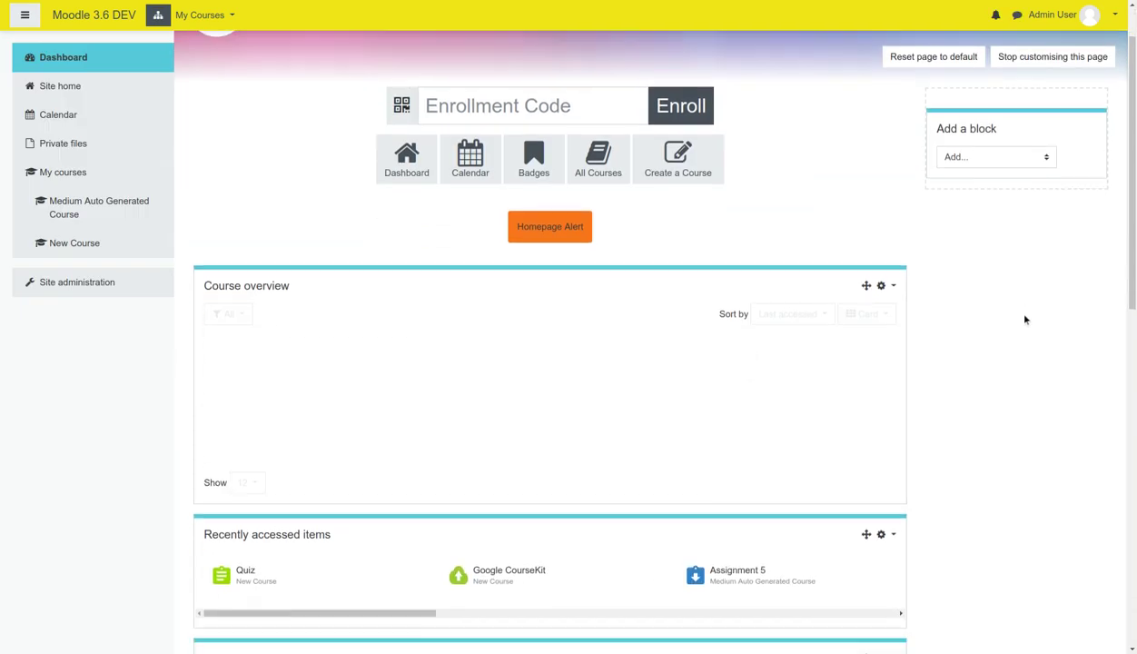
{"action": "scroll", "coordinate": [999, 295], "scroll_direction": "down", "scroll_amount": 1}
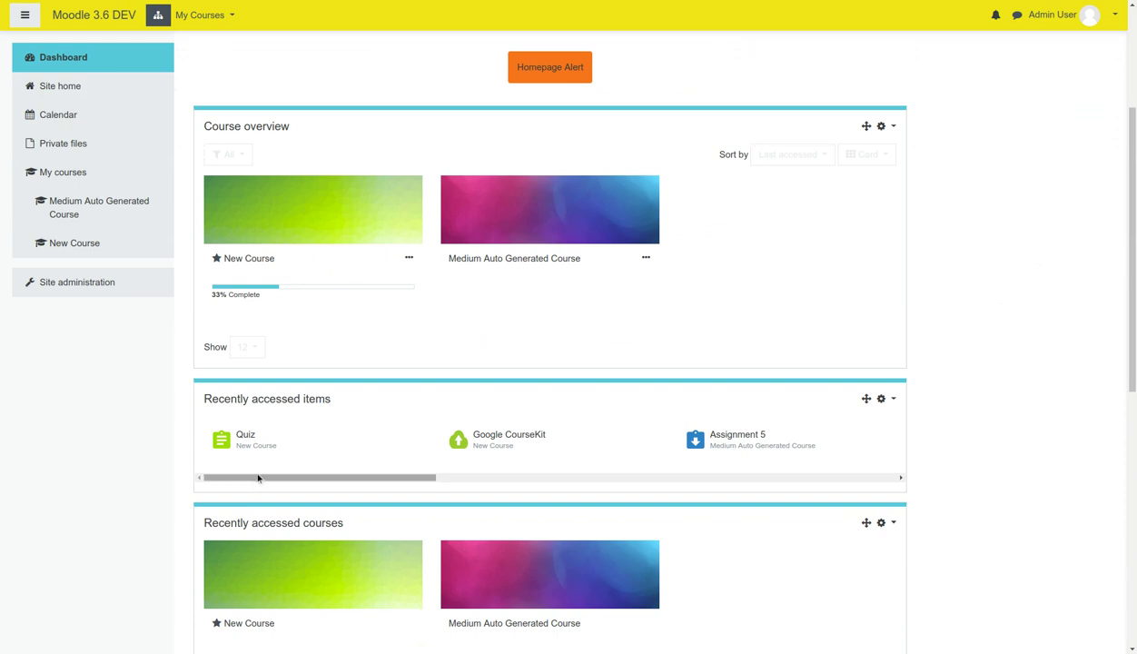
{"action": "scroll", "coordinate": [972, 477], "scroll_direction": "up", "scroll_amount": 2}
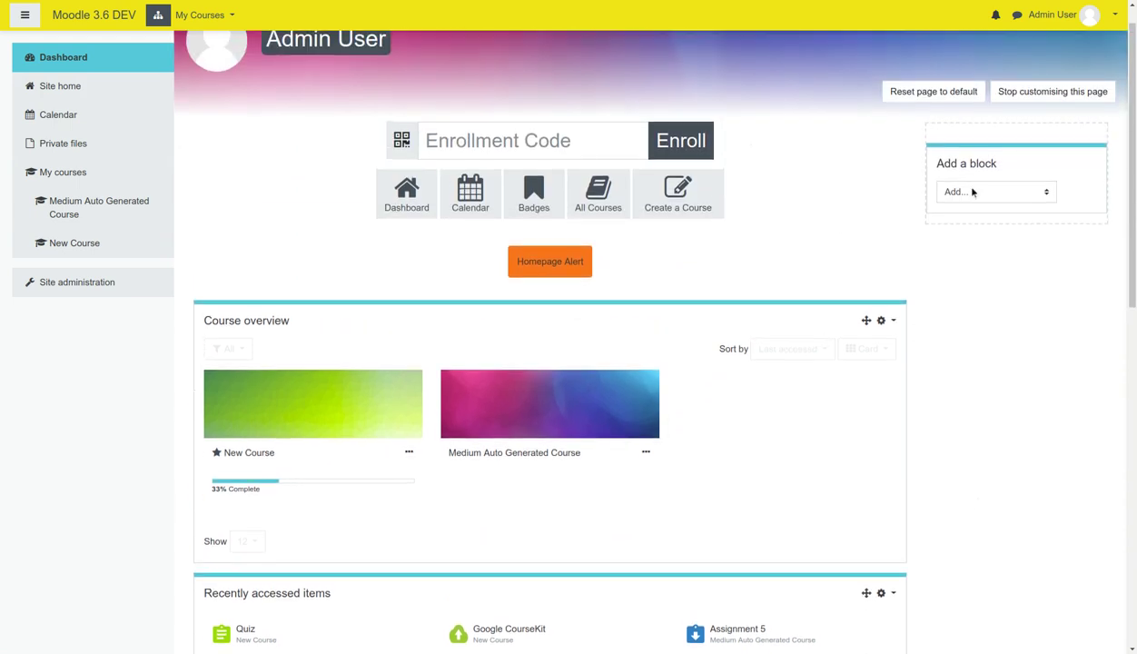
{"action": "scroll", "coordinate": [956, 199], "scroll_direction": "down", "scroll_amount": 1}
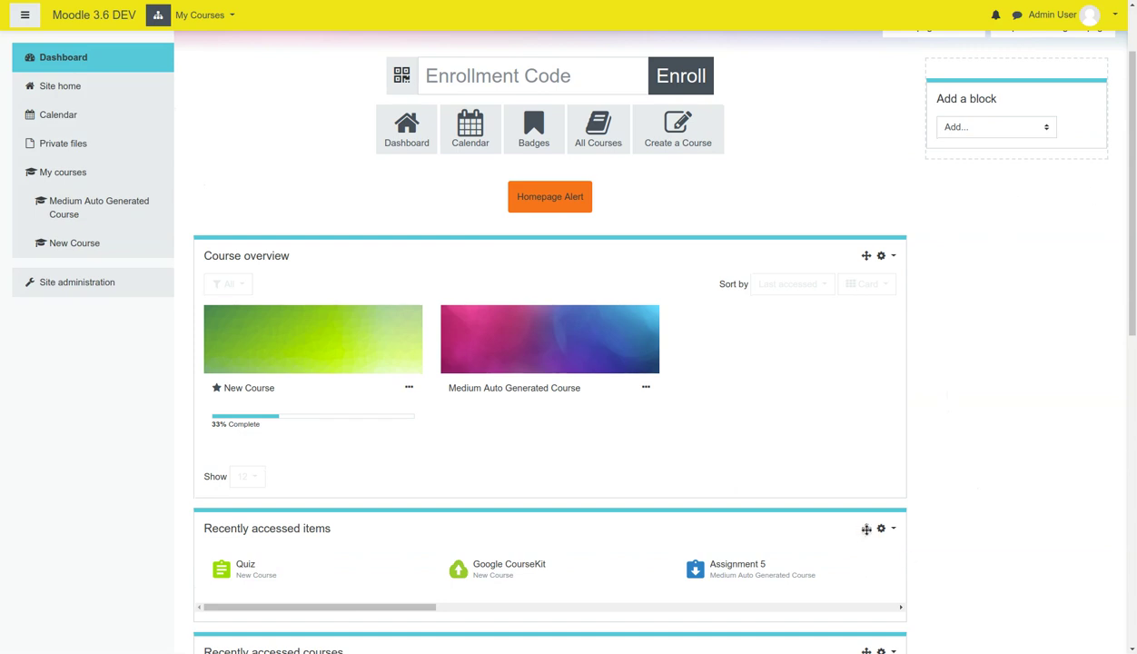
Drag the Recently accessed items block into the right sidebar.
{"action": "left_click", "coordinate": [866, 530]}
{"action": "left_click_drag", "start_coordinate": [866, 530], "coordinate": [1068, 92]}
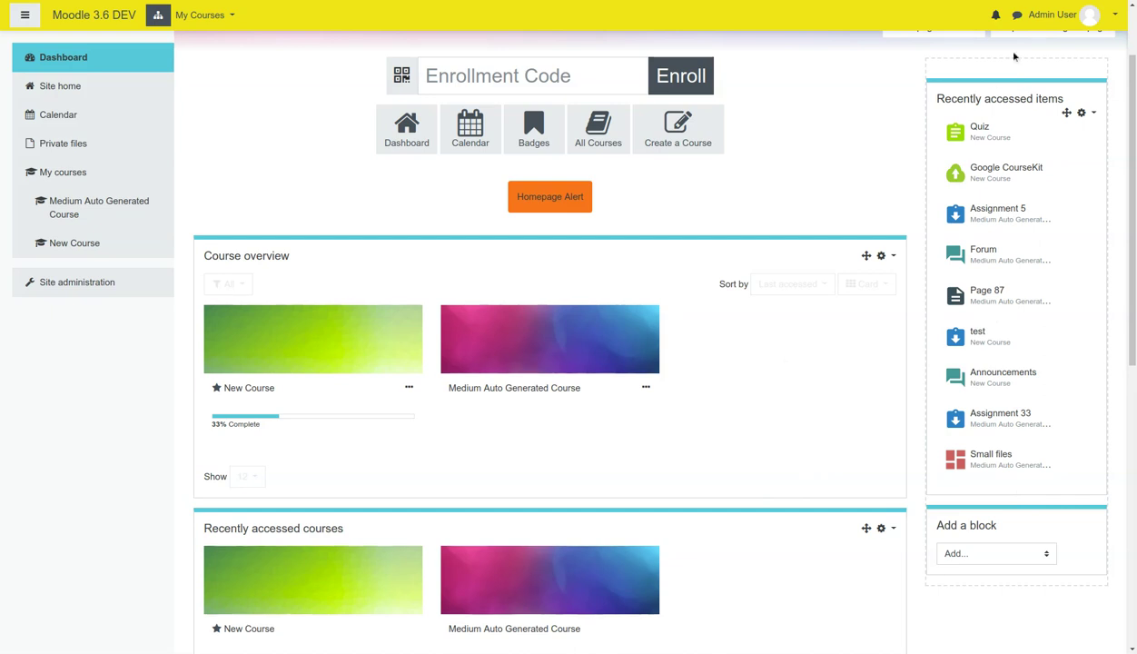
{"action": "scroll", "coordinate": [845, 531], "scroll_direction": "down", "scroll_amount": 3}
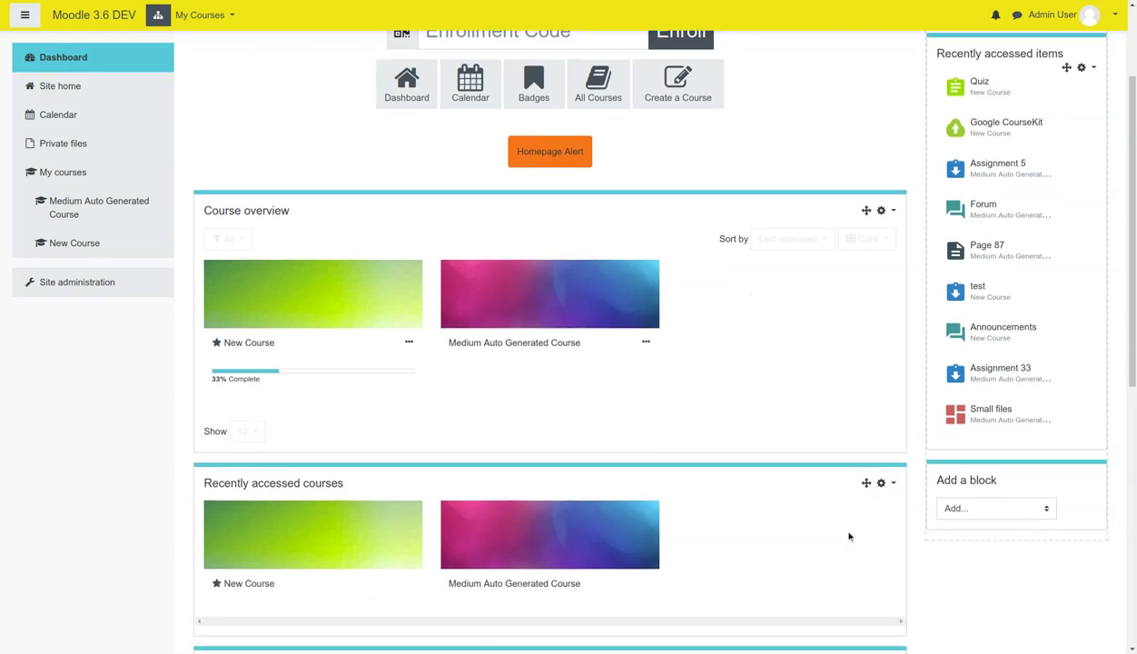
Put Recently accessed courses above Recently accessed items in the sidebar and stop customising.
{"action": "scroll", "coordinate": [841, 517], "scroll_direction": "up", "scroll_amount": 1}
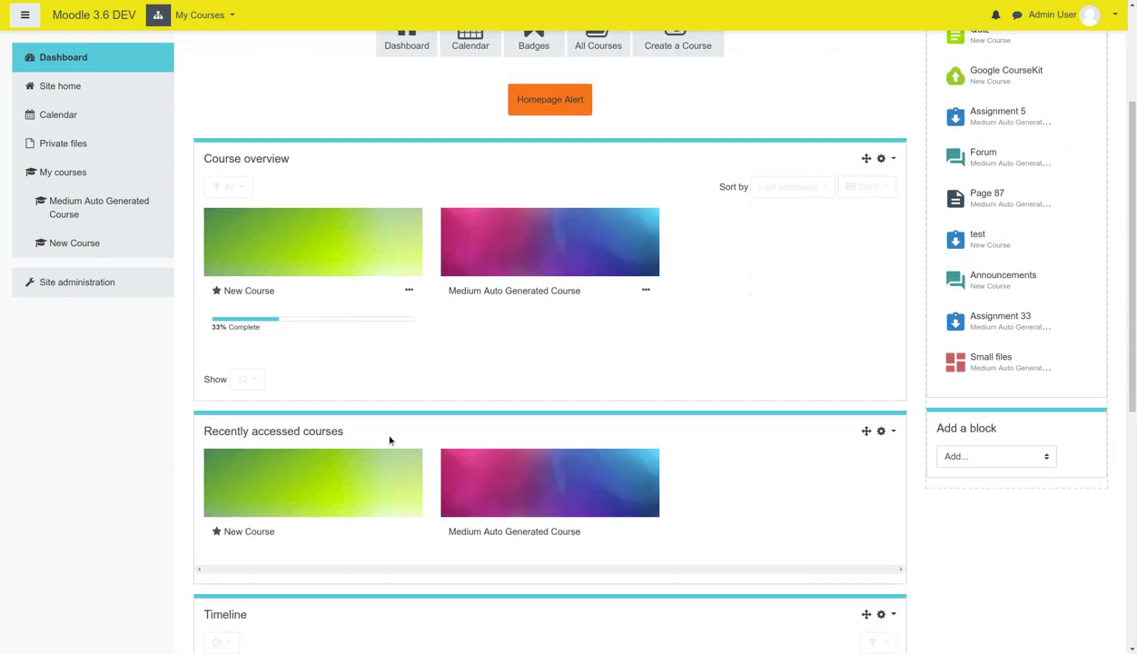
{"action": "left_click", "coordinate": [208, 563]}
{"action": "mouse_move", "coordinate": [866, 431]}
{"action": "left_mouse_down"}
{"action": "mouse_move", "coordinate": [1002, 408]}
{"action": "mouse_move", "coordinate": [1045, 189]}
{"action": "left_mouse_up"}
{"action": "scroll", "coordinate": [1022, 319], "scroll_direction": "up", "scroll_amount": 3}
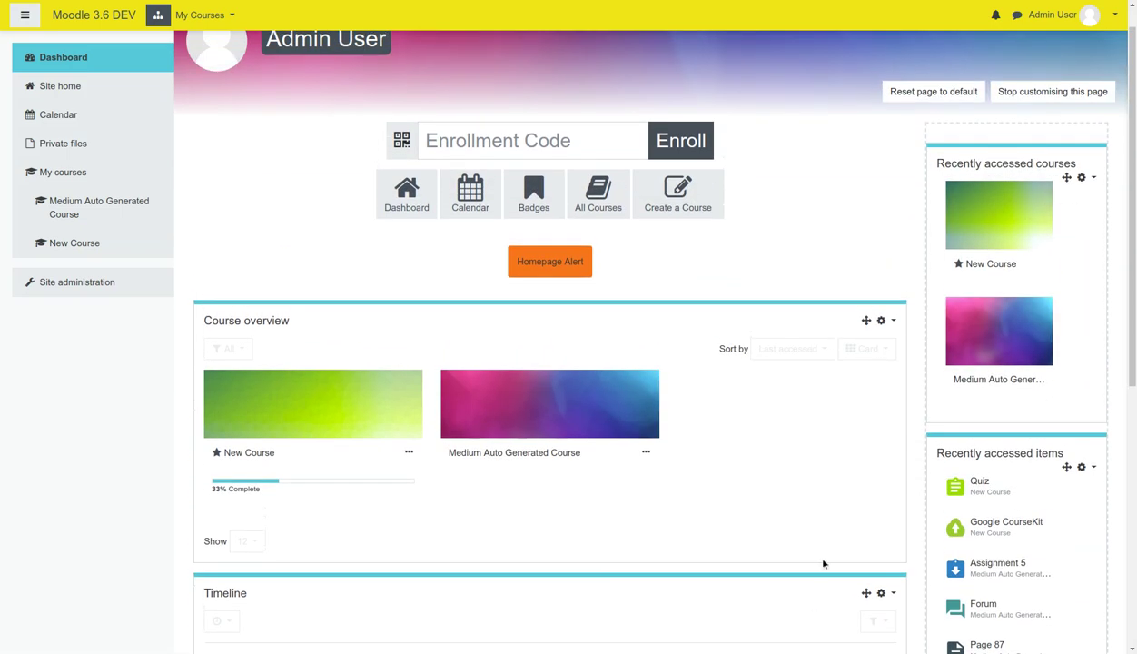
{"action": "left_click", "coordinate": [1018, 93]}
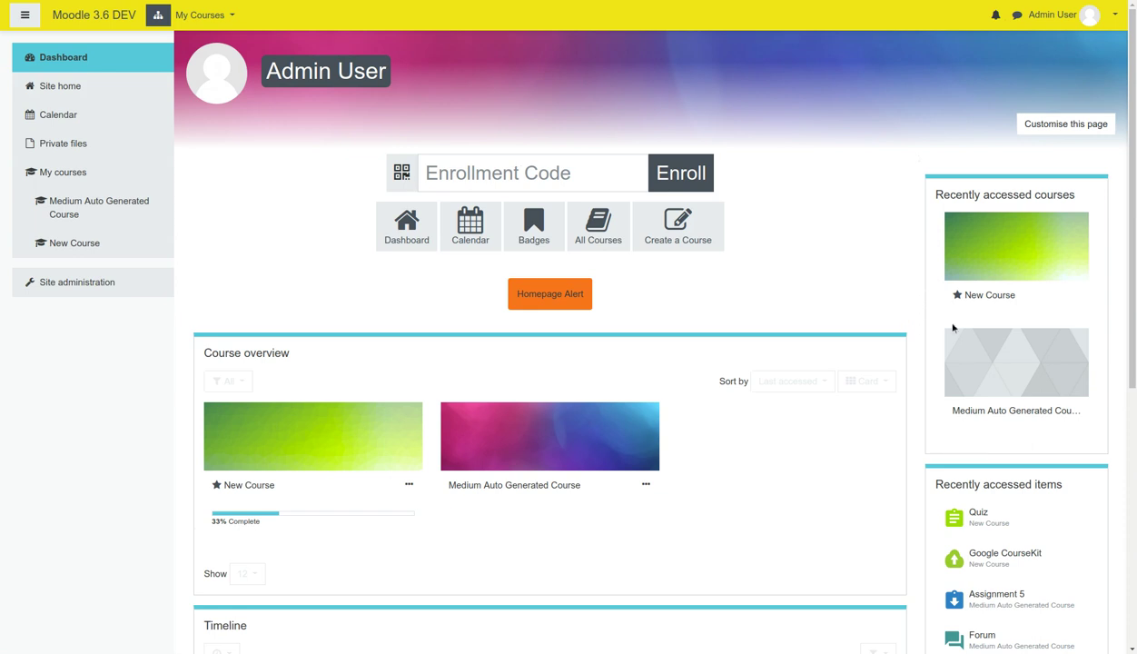
{"action": "scroll", "coordinate": [925, 467], "scroll_direction": "down", "scroll_amount": 1}
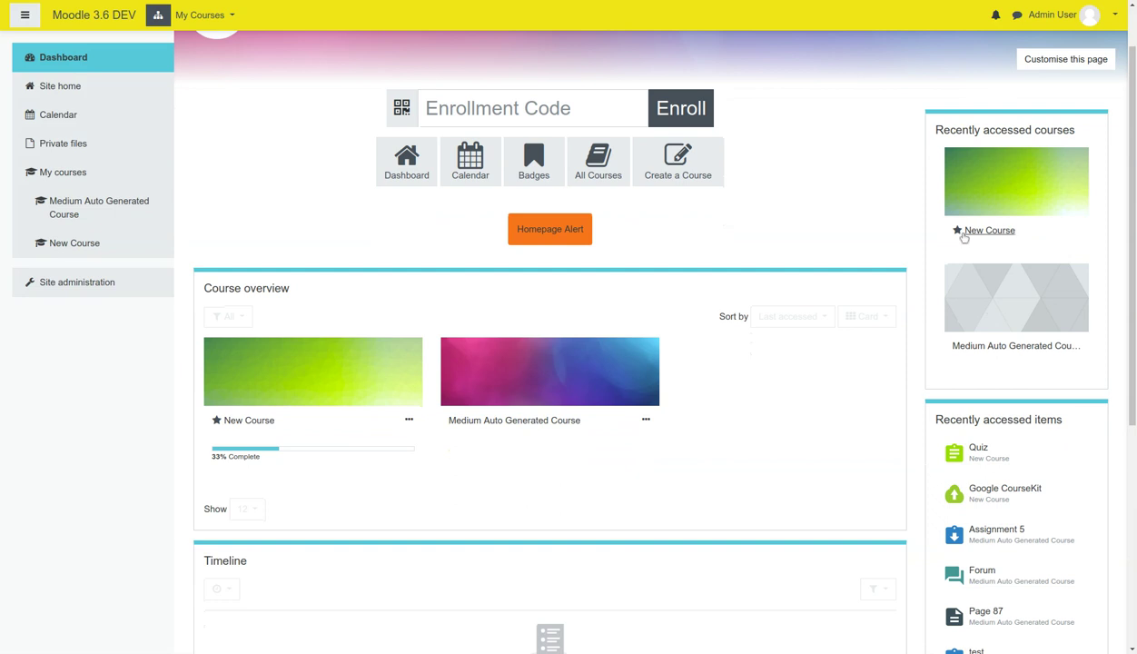
{"action": "scroll", "coordinate": [984, 296], "scroll_direction": "down", "scroll_amount": 3}
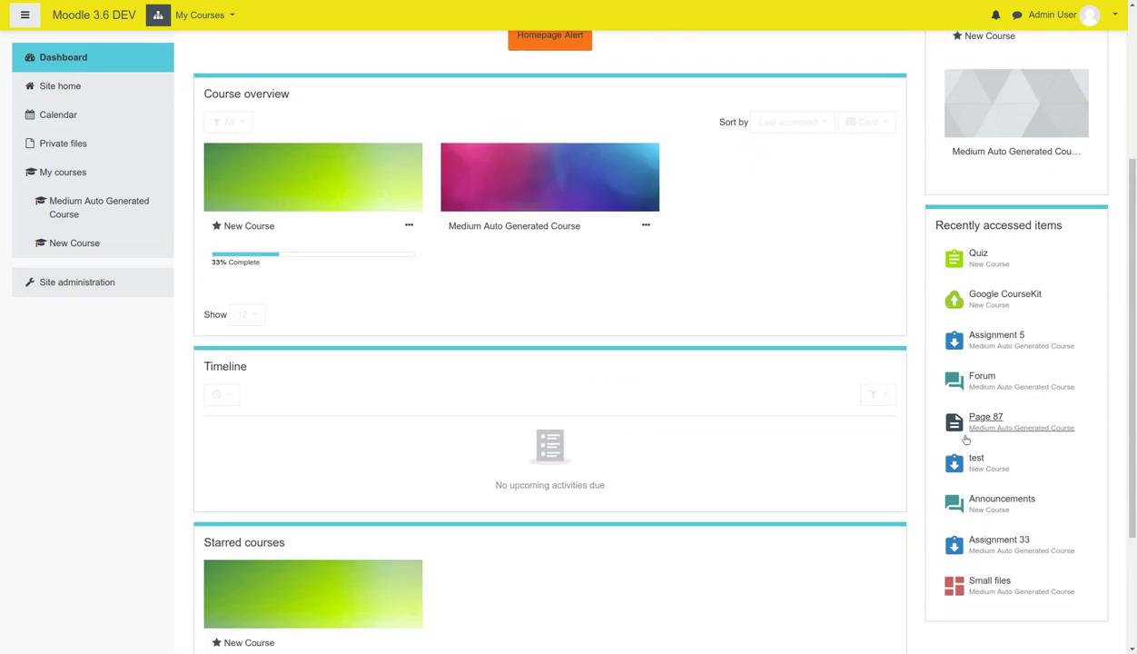
{"action": "scroll", "coordinate": [1008, 345], "scroll_direction": "up", "scroll_amount": 3}
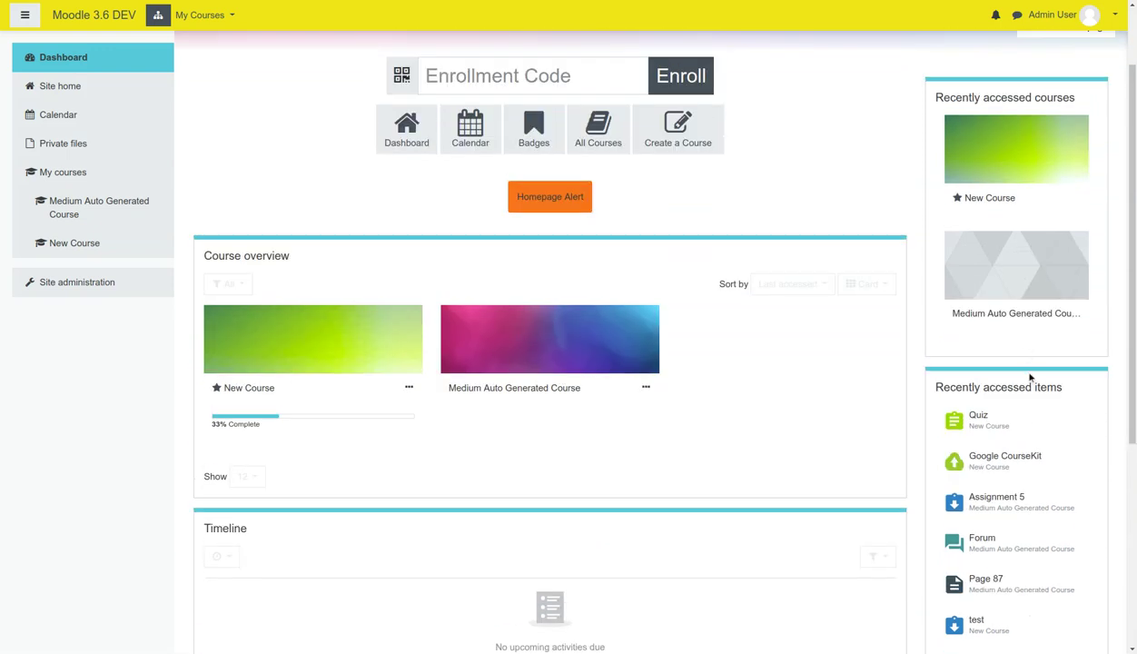
{"action": "scroll", "coordinate": [1030, 376], "scroll_direction": "down", "scroll_amount": 3}
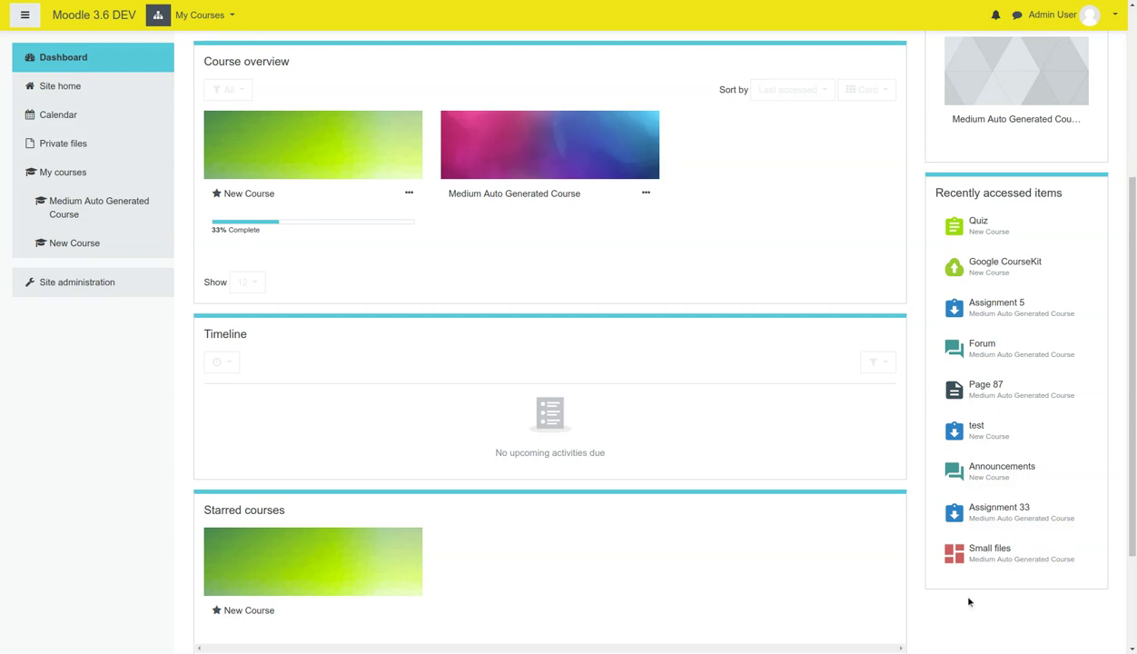
{"action": "scroll", "coordinate": [908, 554], "scroll_direction": "up", "scroll_amount": 2}
{"action": "scroll", "coordinate": [908, 554], "scroll_direction": "up", "scroll_amount": 3}
{"action": "scroll", "coordinate": [908, 554], "scroll_direction": "up", "scroll_amount": 3}
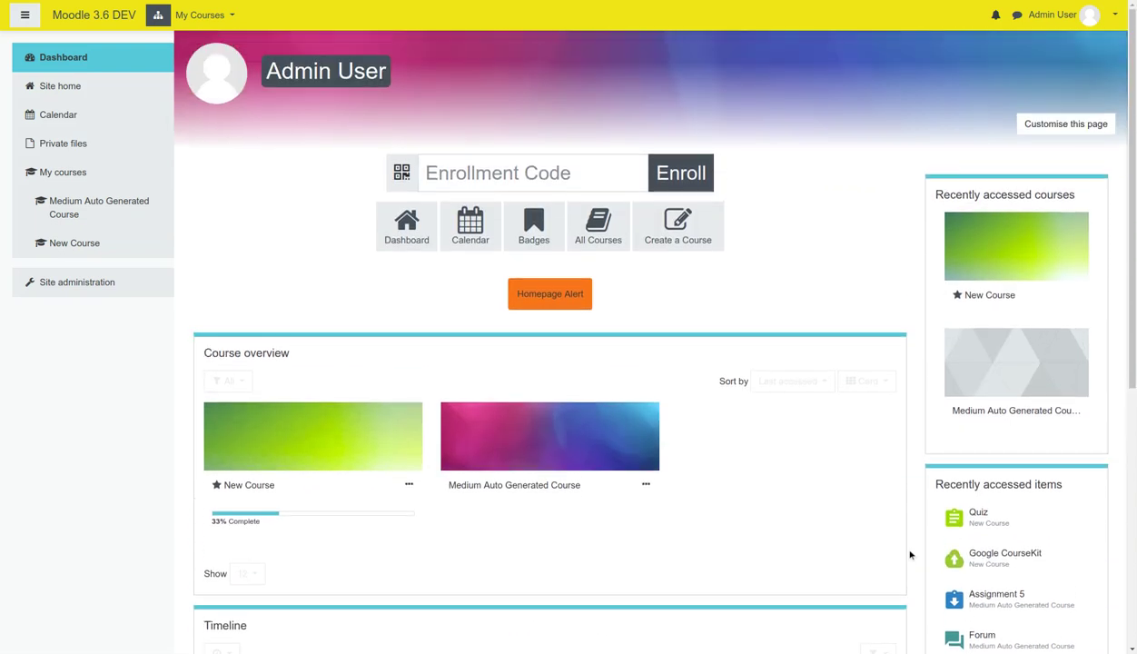